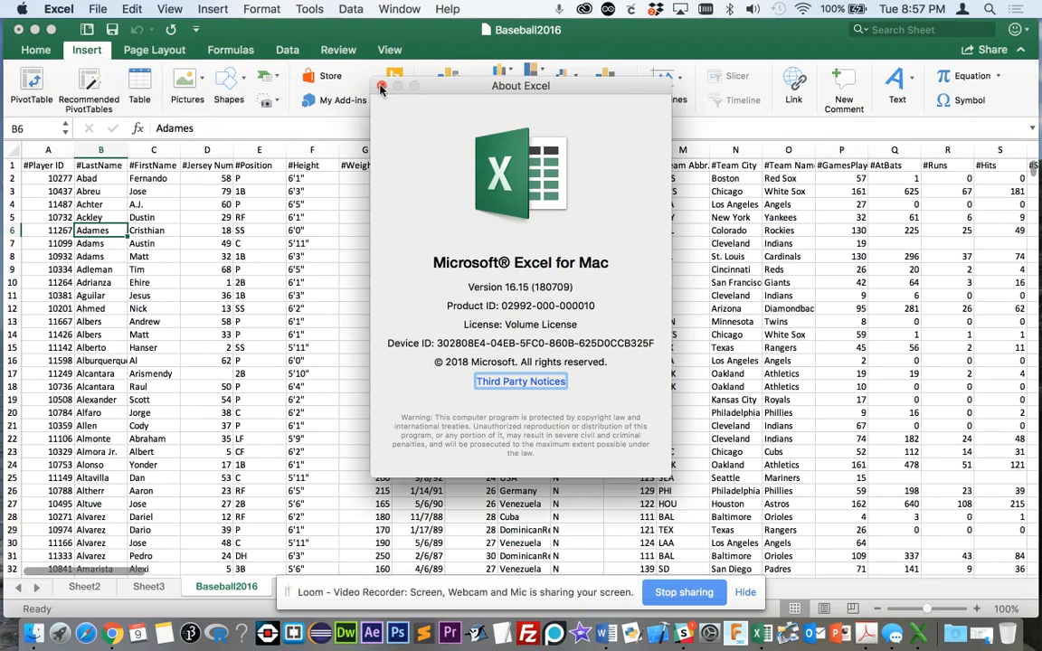
# Create a PivotTable on a new worksheet from all the data in the Baseball2016 sheet
pyautogui.click(342, 78)
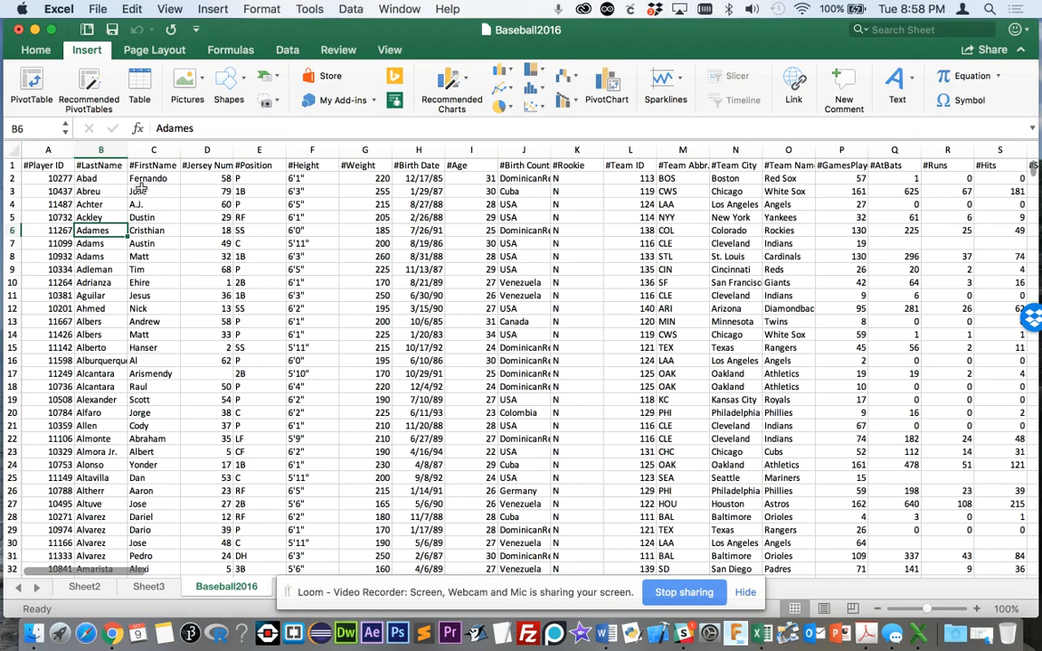
pyautogui.click(12, 151)
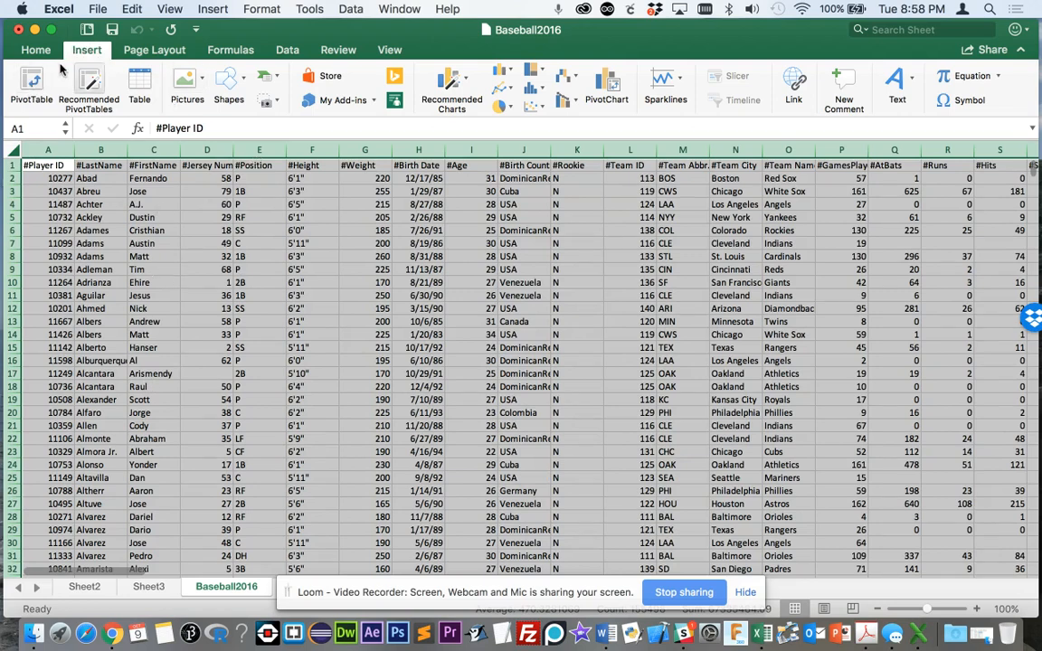
pyautogui.click(33, 83)
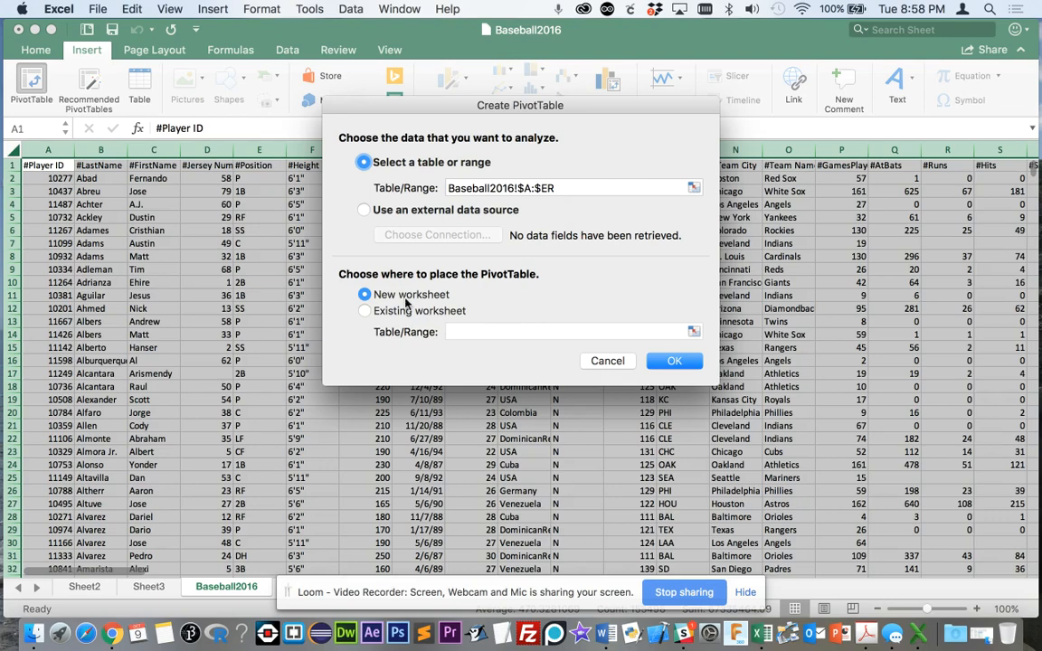
pyautogui.click(675, 361)
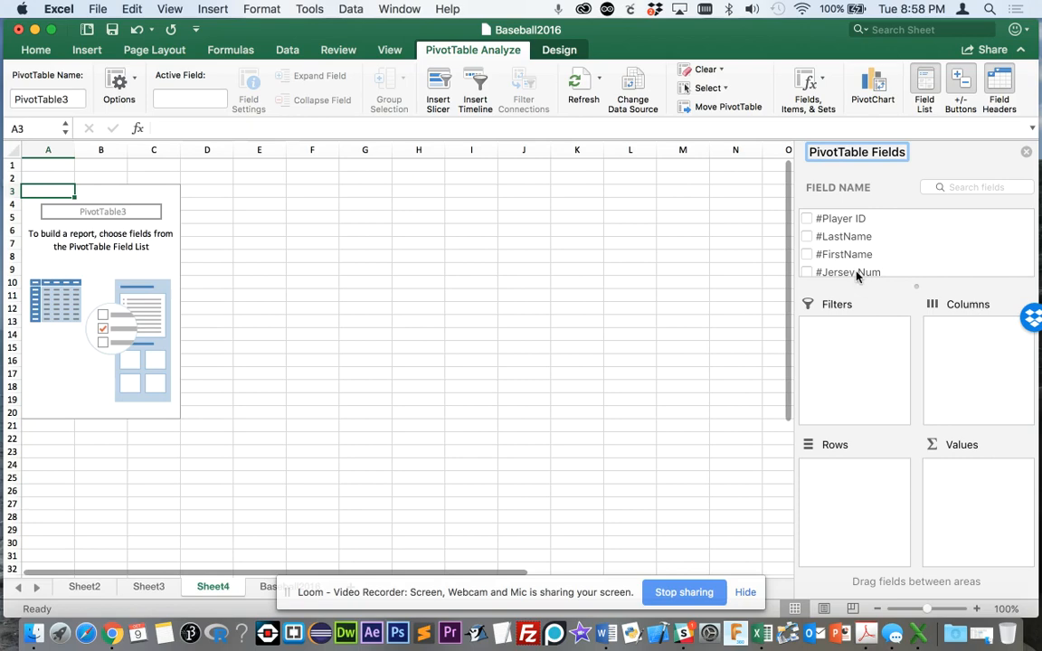
# Add #Position to the PivotTable as both the row labels and a count value
pyautogui.scroll(-3, 872, 244)
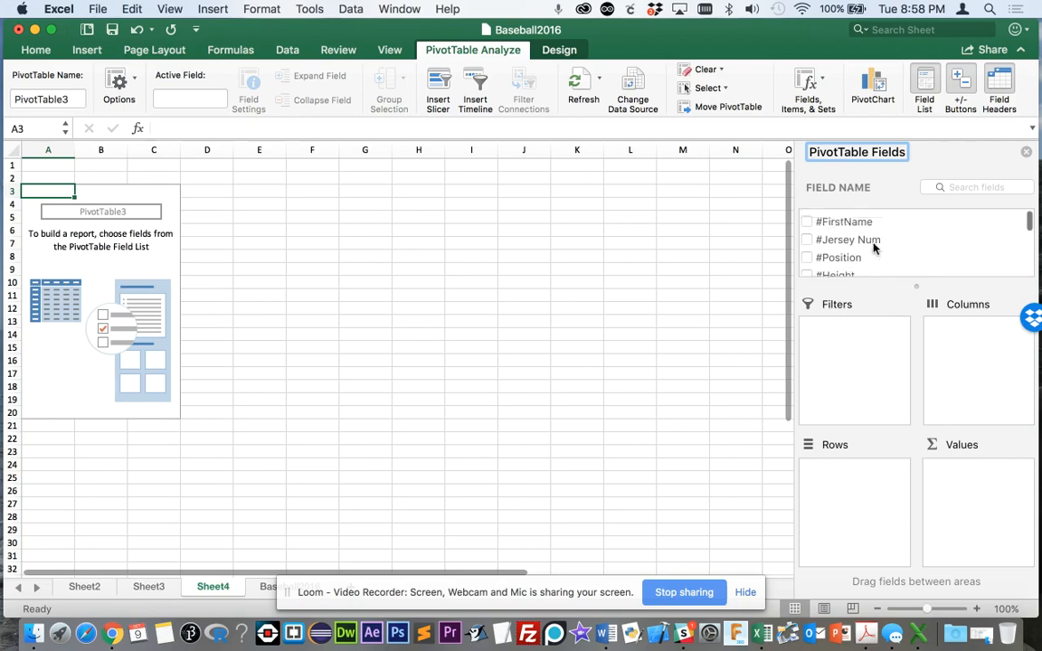
pyautogui.click(849, 241)
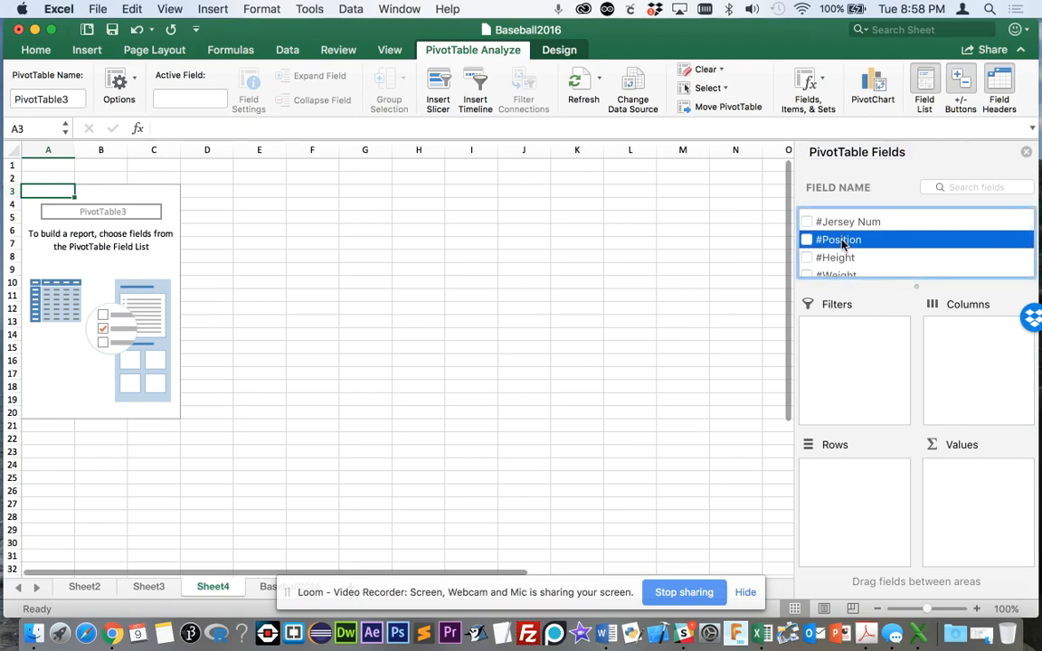
pyautogui.moveTo(842, 242); pyautogui.dragTo(863, 519)
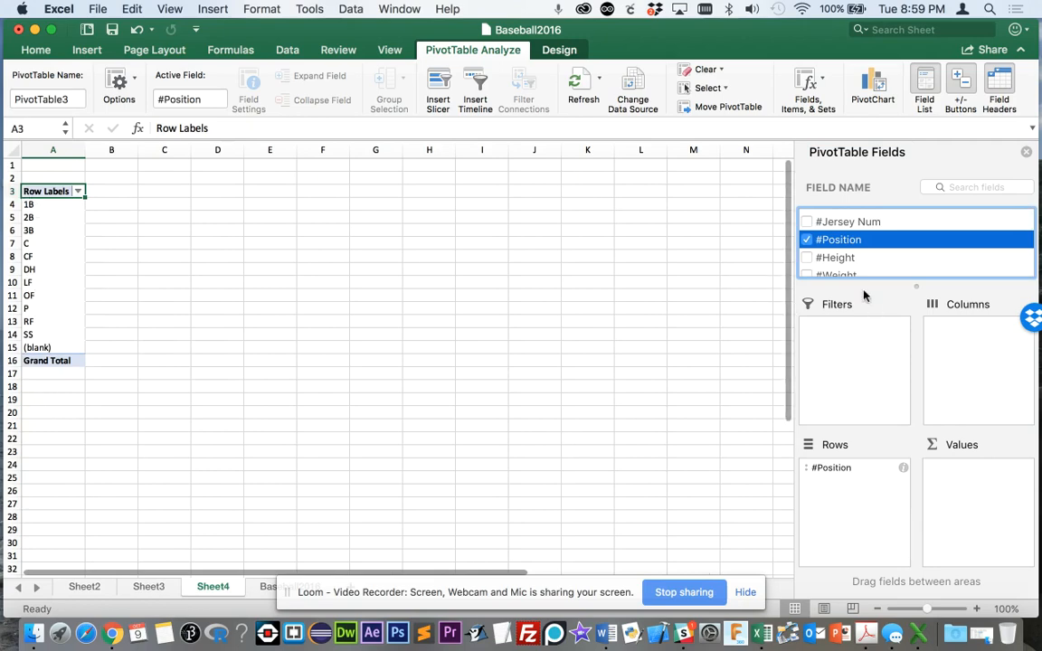
pyautogui.moveTo(826, 246); pyautogui.dragTo(999, 532)
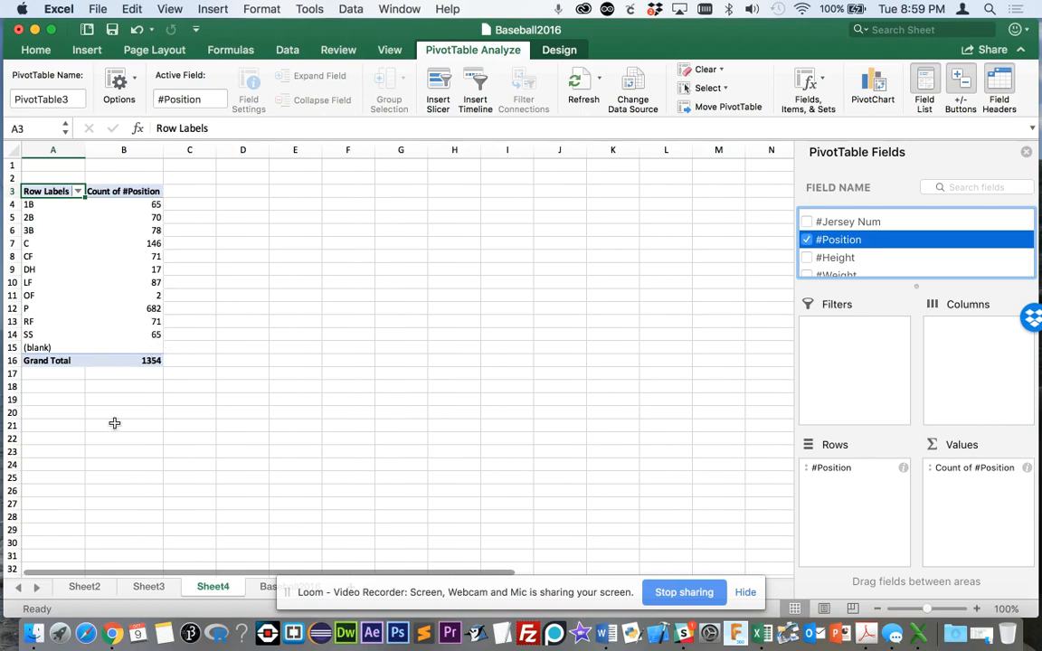
# Filter the PivotTable row labels to exclude the (blank), P and OF positions
pyautogui.click(78, 191)
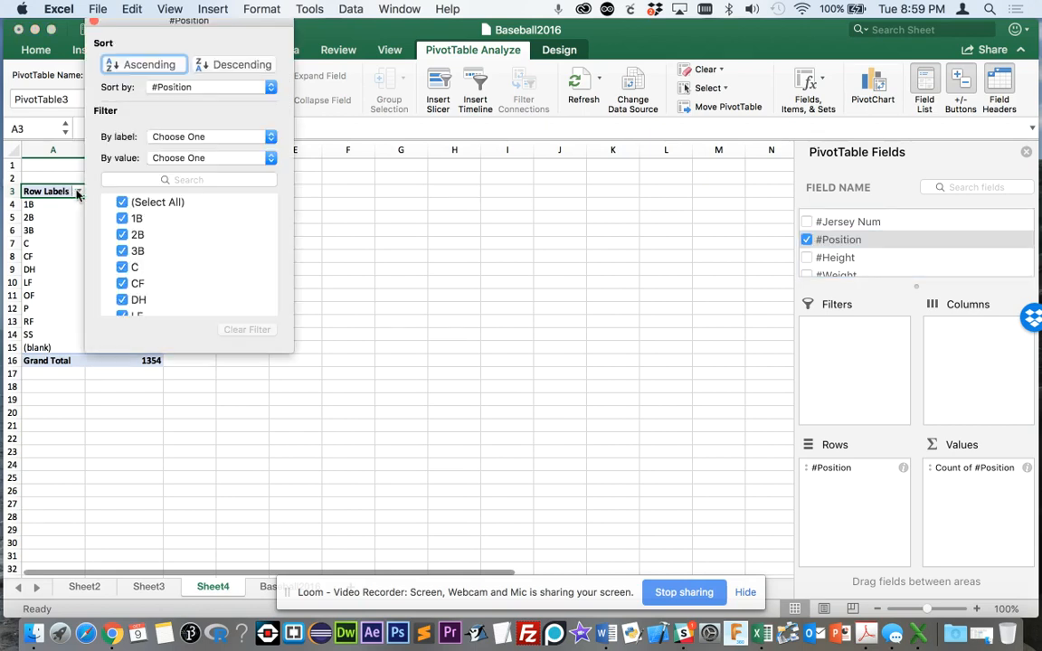
pyautogui.scroll(-4, 144, 242)
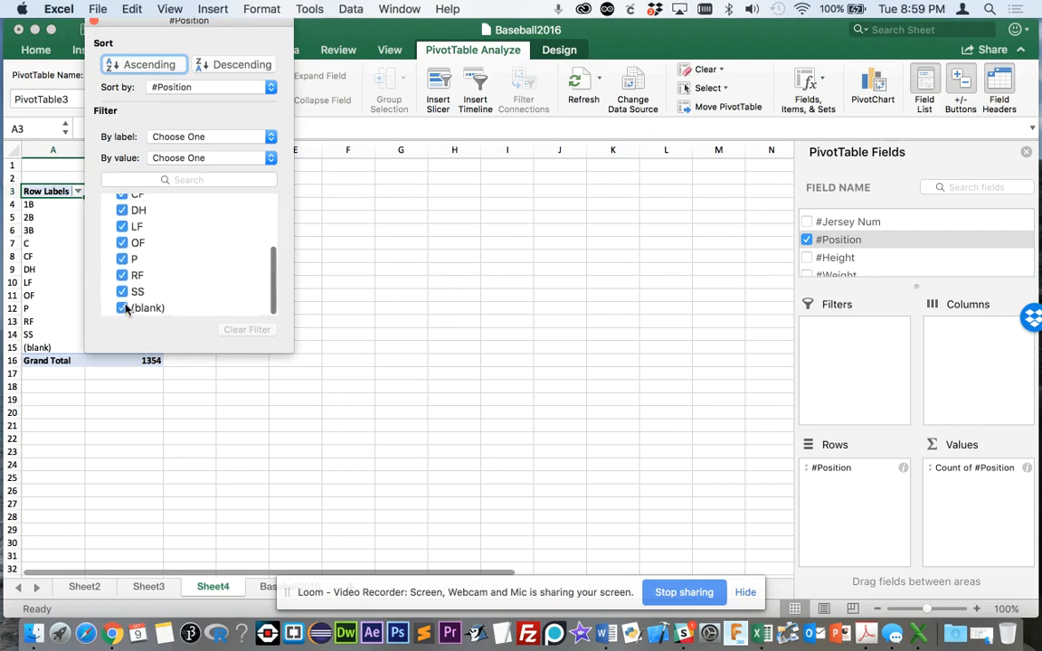
pyautogui.click(123, 308)
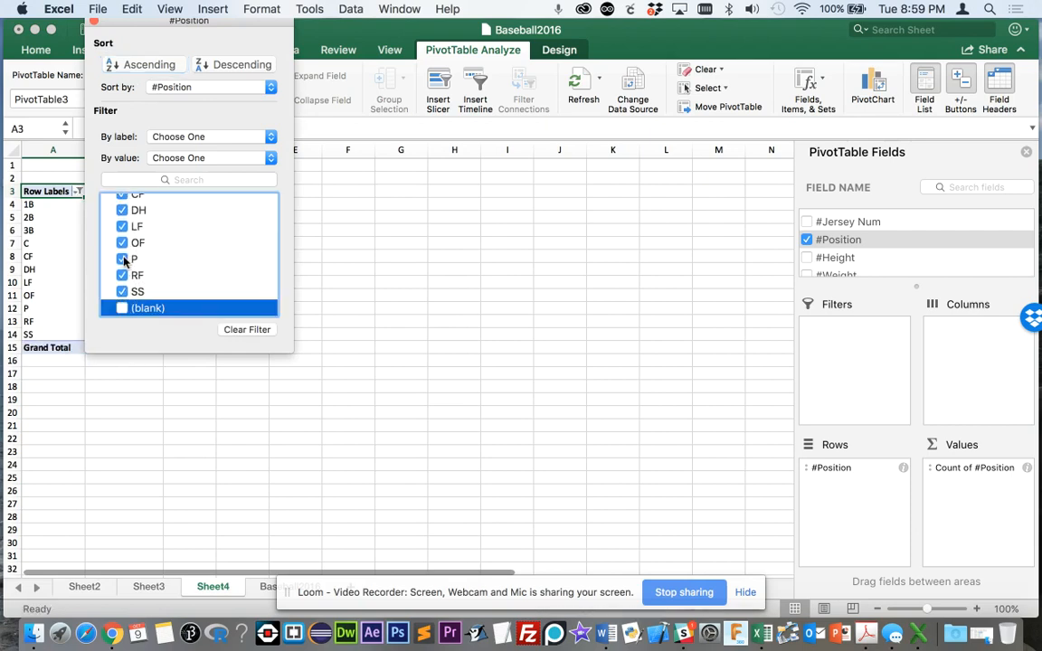
pyautogui.click(123, 260)
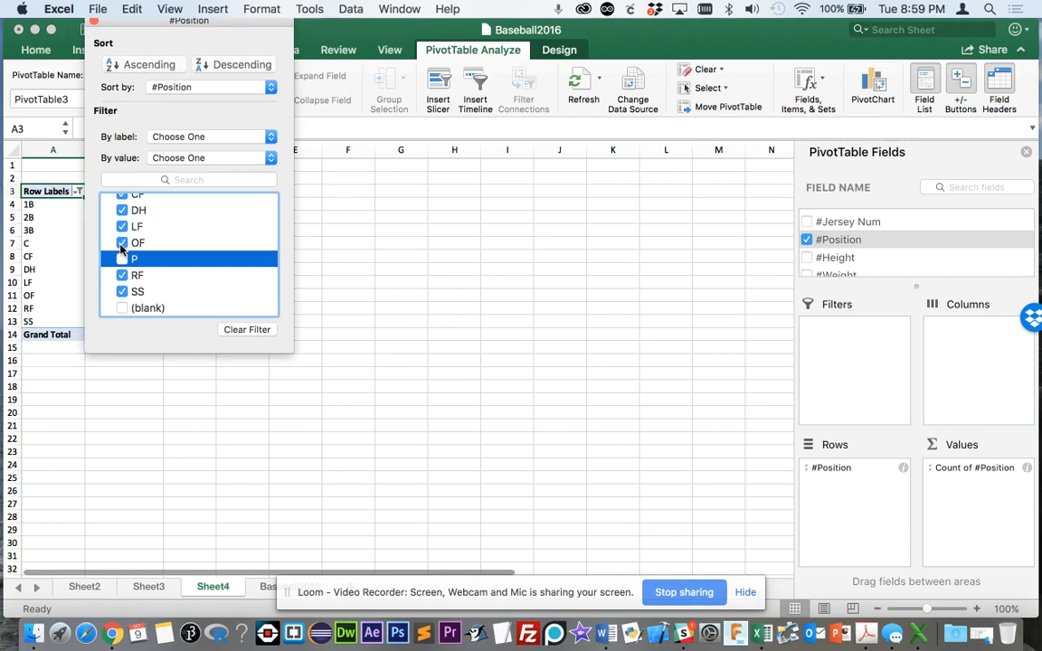
pyautogui.click(122, 244)
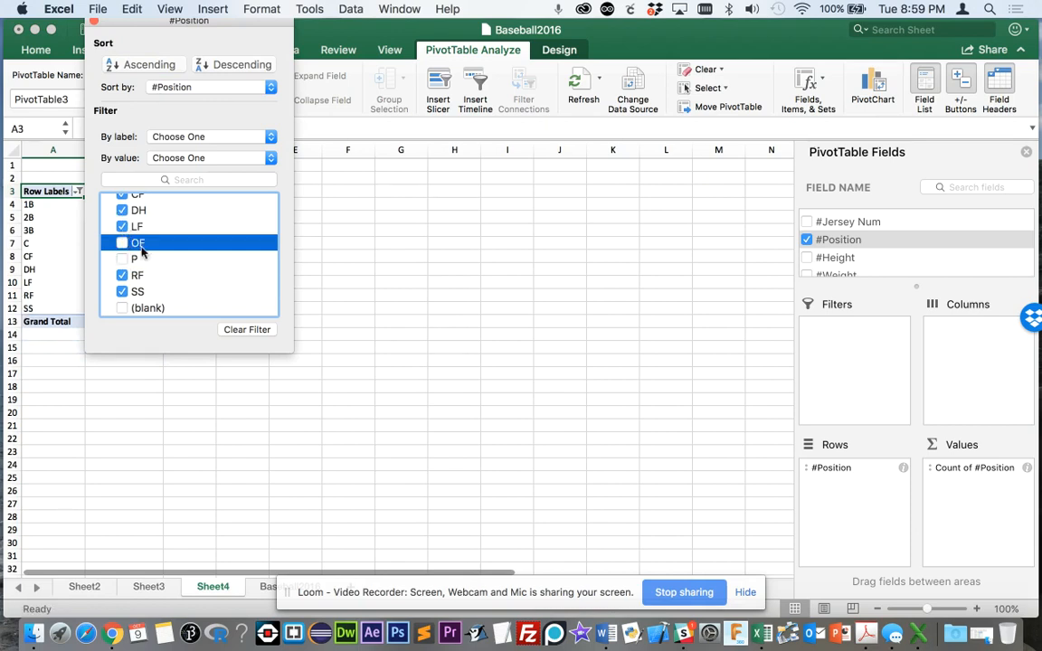
pyautogui.scroll(2, 170, 262)
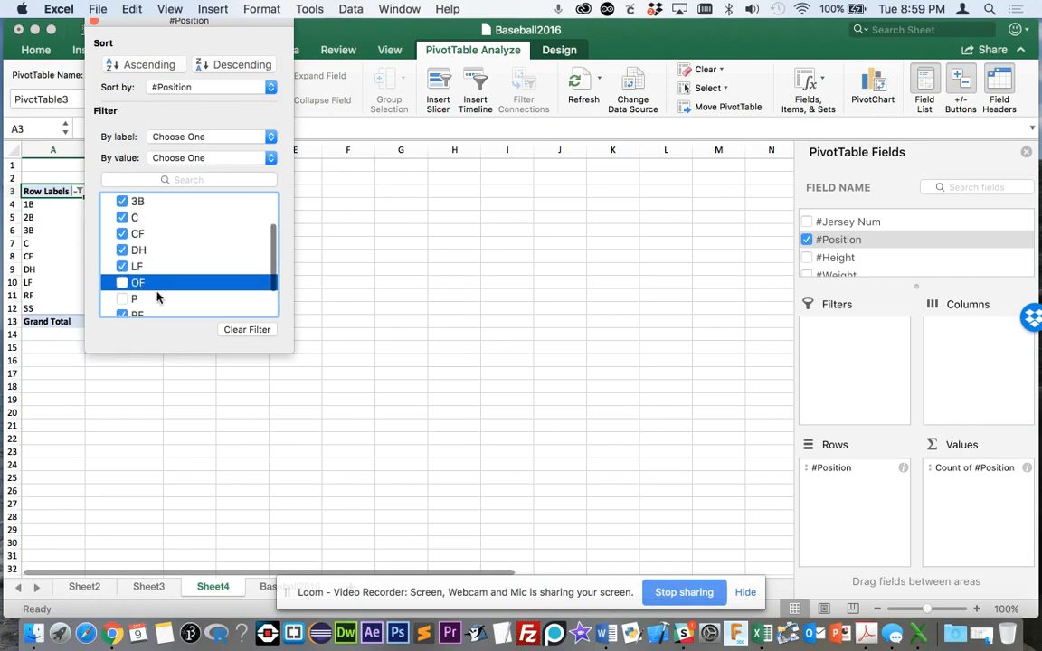
pyautogui.click(93, 24)
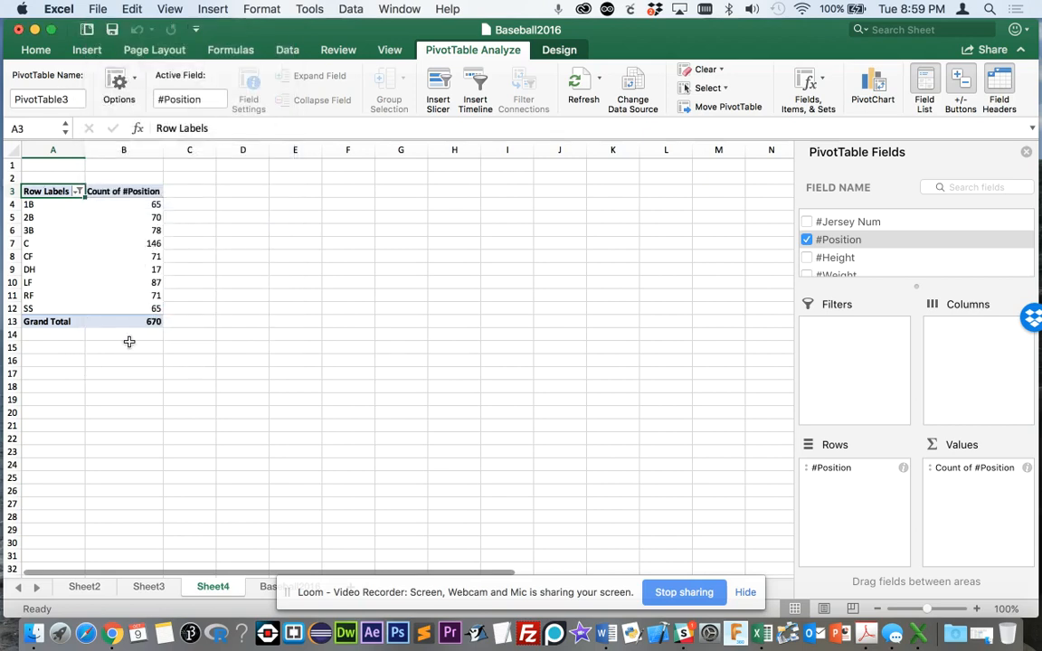
pyautogui.click(149, 248)
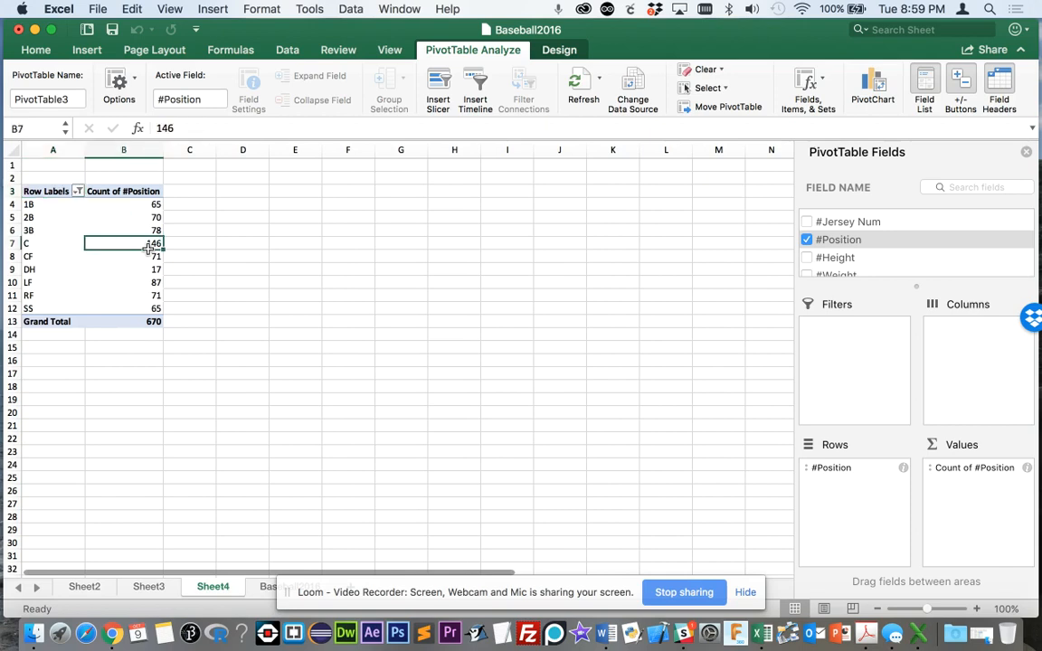
pyautogui.click(255, 305)
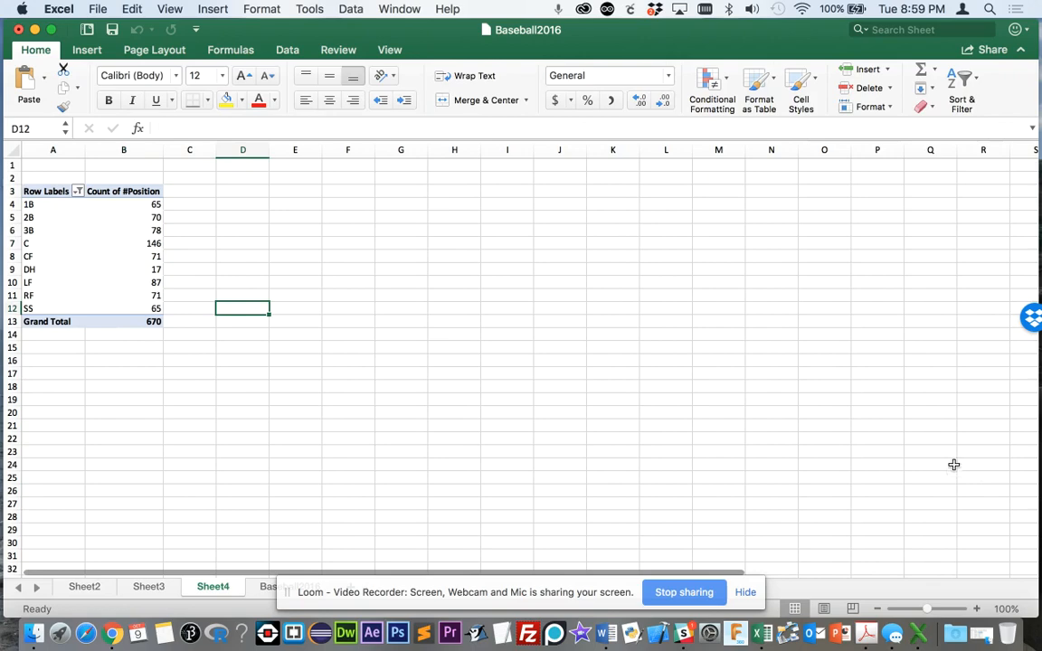
pyautogui.moveTo(784, 32)
pyautogui.mouseDown()
pyautogui.moveTo(768, 61)
pyautogui.moveTo(660, 156)
pyautogui.moveTo(822, 13)
pyautogui.moveTo(775, 13)
pyautogui.mouseUp()
pyautogui.click(94, 243)
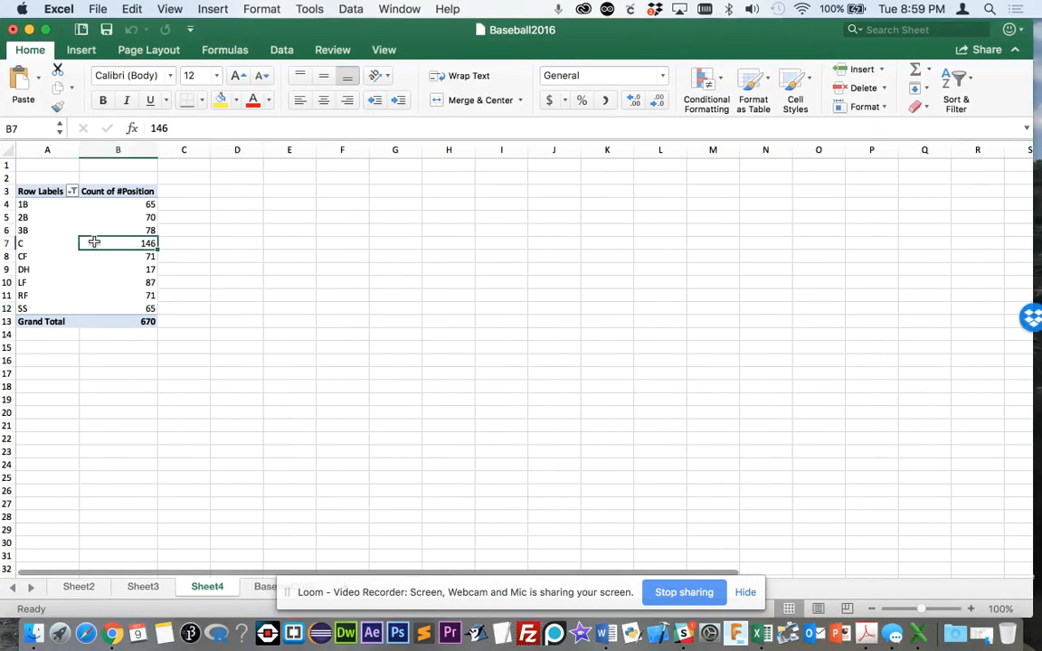
pyautogui.click(247, 272)
# Add #Homeruns to the PivotTable values, keep it summarized by Sum, and check the 1B row
pyautogui.click(92, 235)
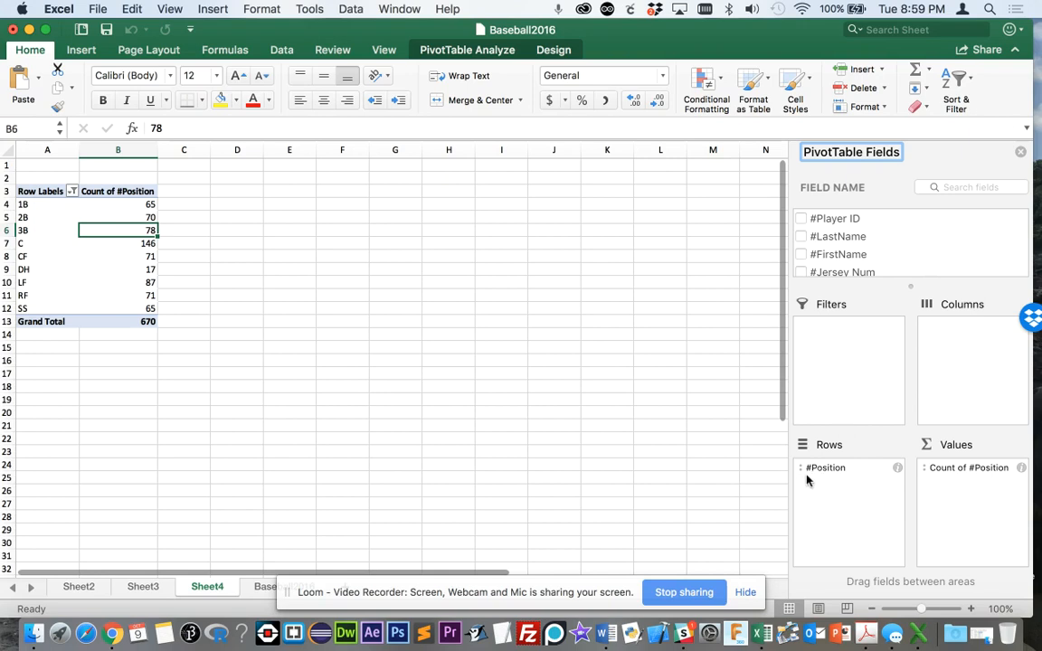
pyautogui.scroll(-5, 851, 257)
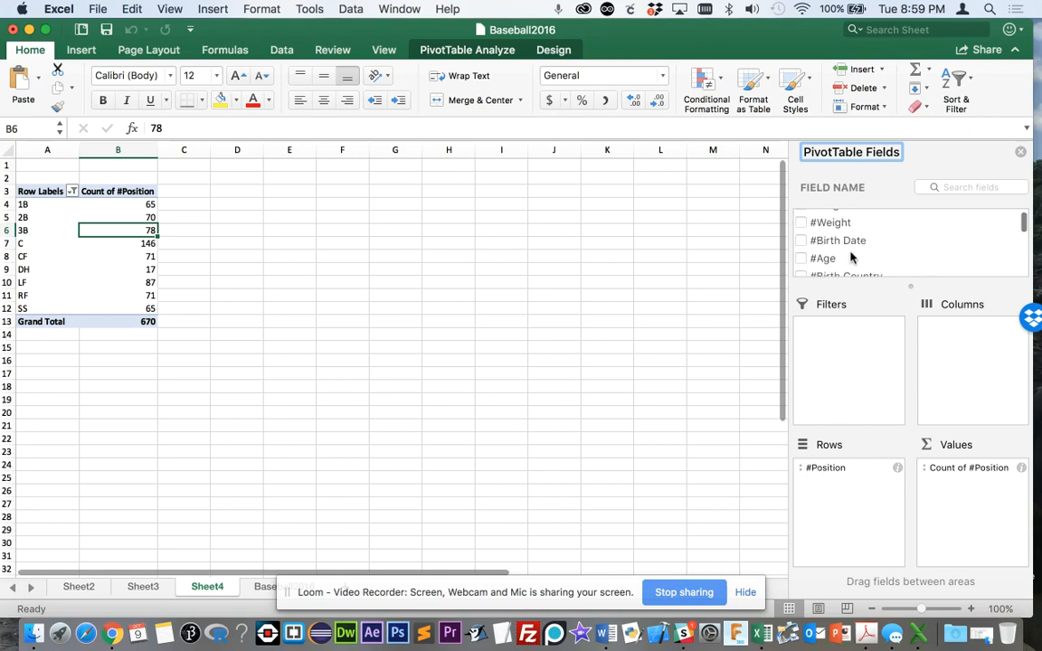
pyautogui.scroll(-5, 851, 257)
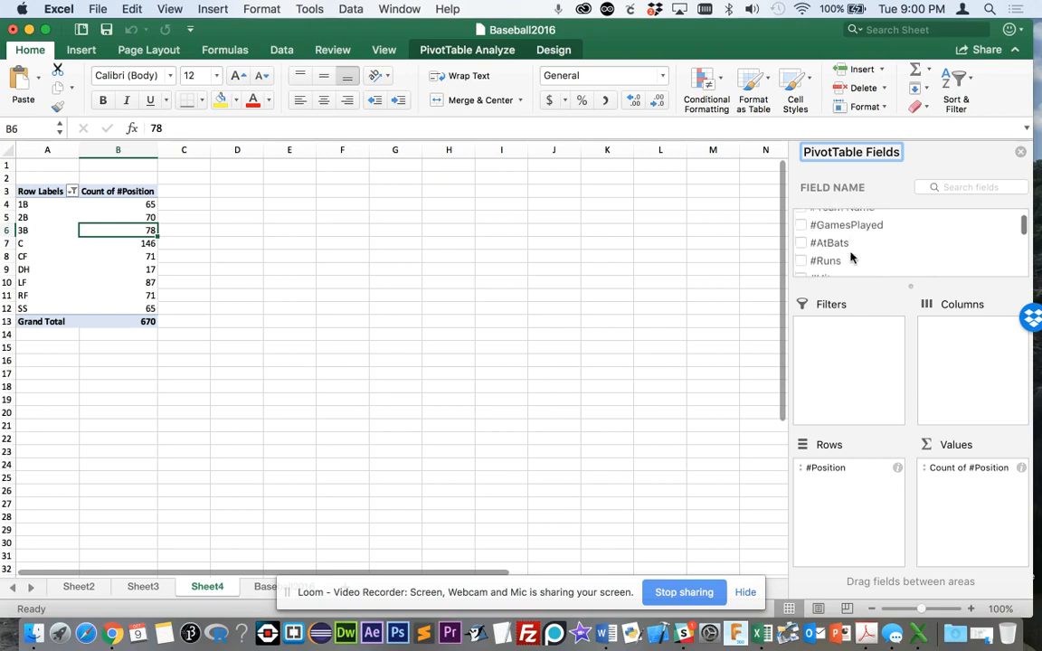
pyautogui.scroll(-3, 848, 233)
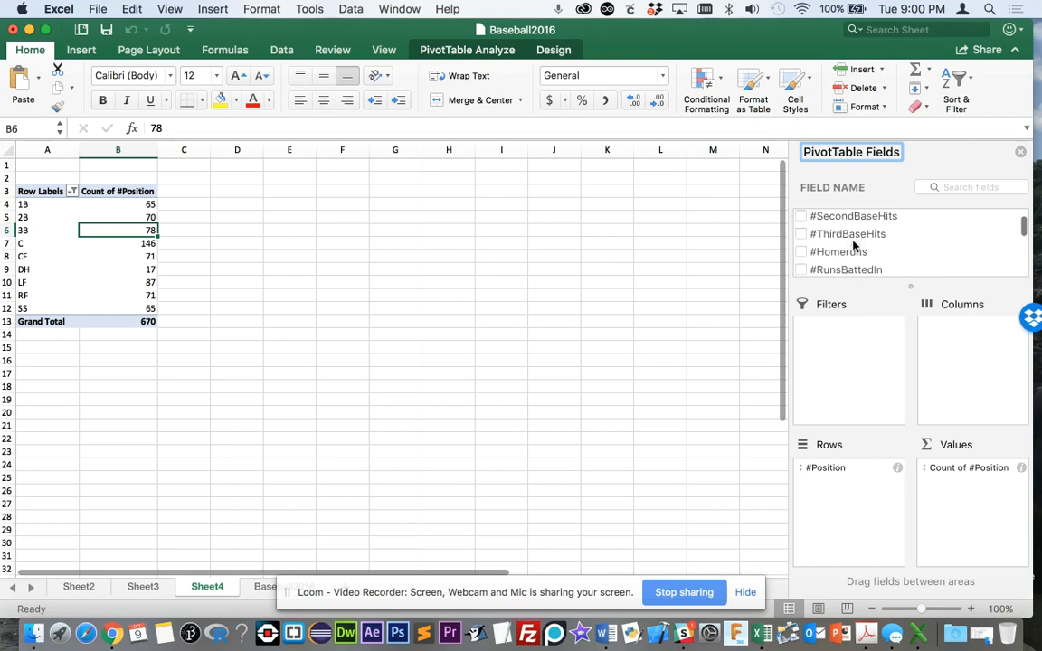
pyautogui.click(825, 237)
pyautogui.moveTo(825, 238); pyautogui.dragTo(972, 511)
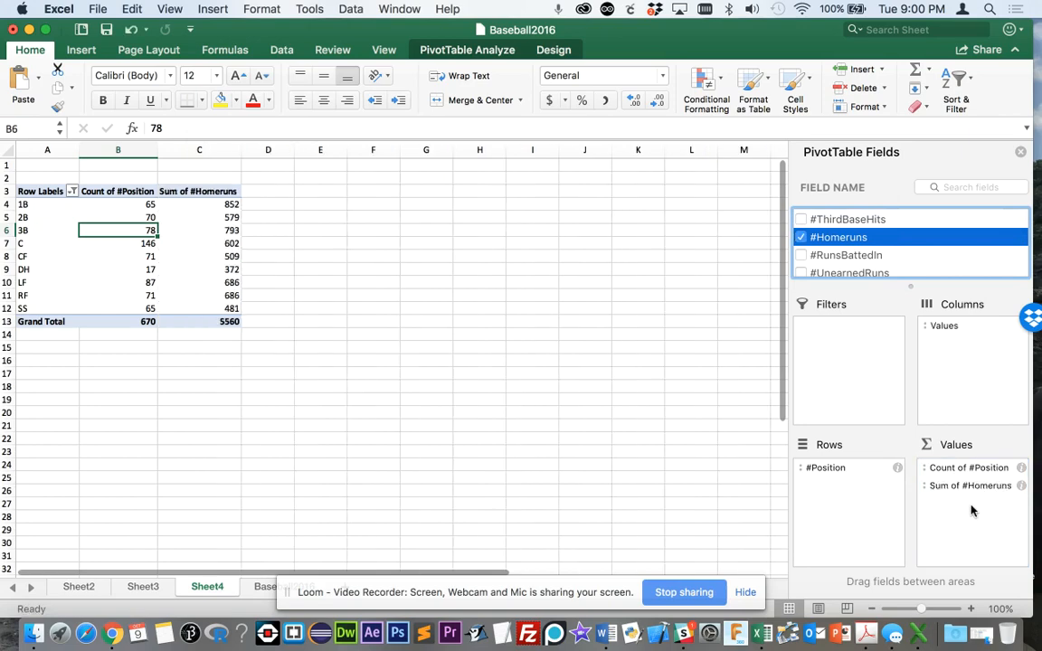
pyautogui.click(1022, 486)
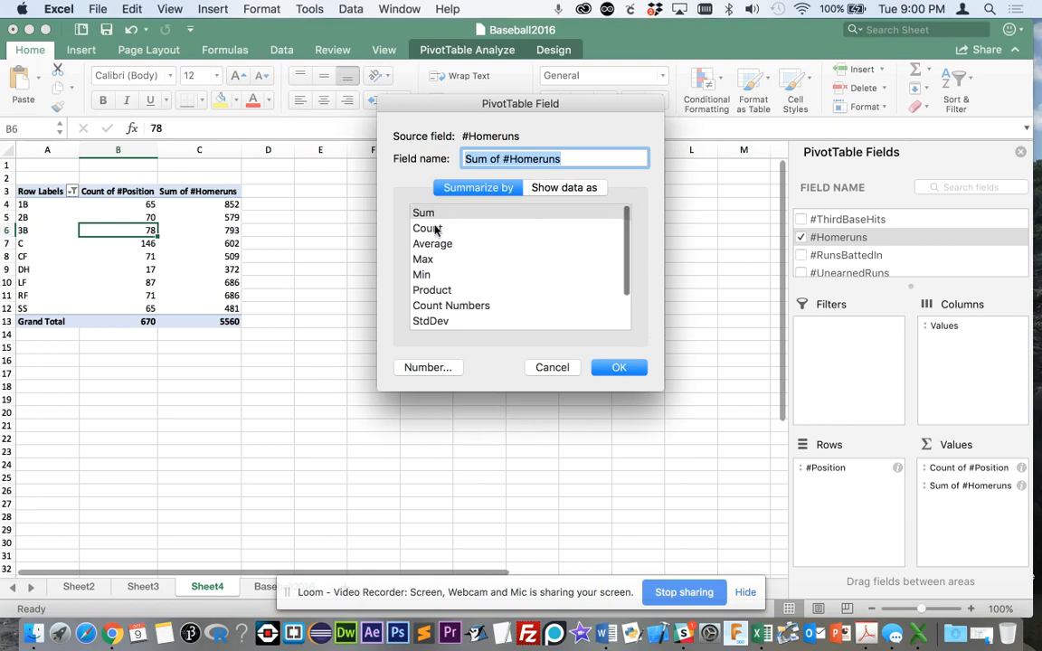
pyautogui.click(619, 370)
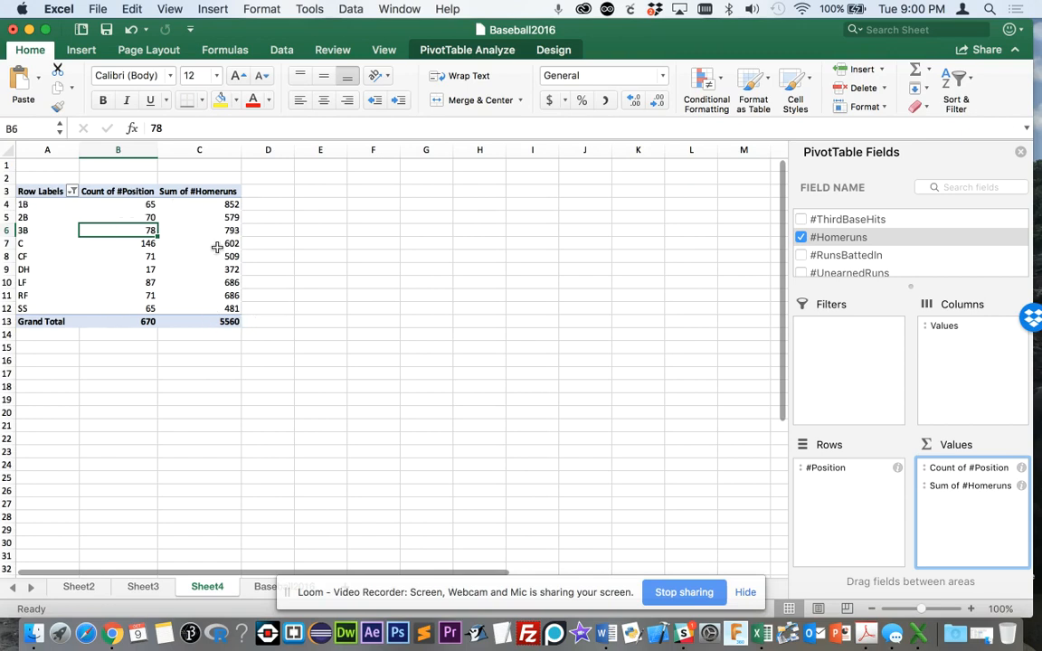
pyautogui.click(23, 203)
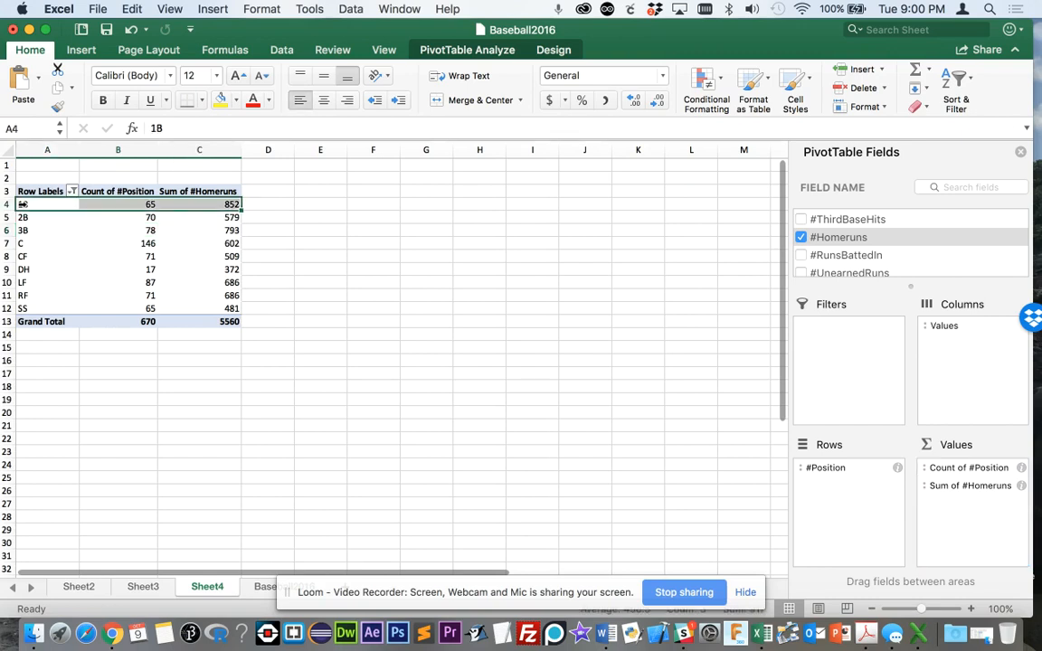
pyautogui.click(219, 193)
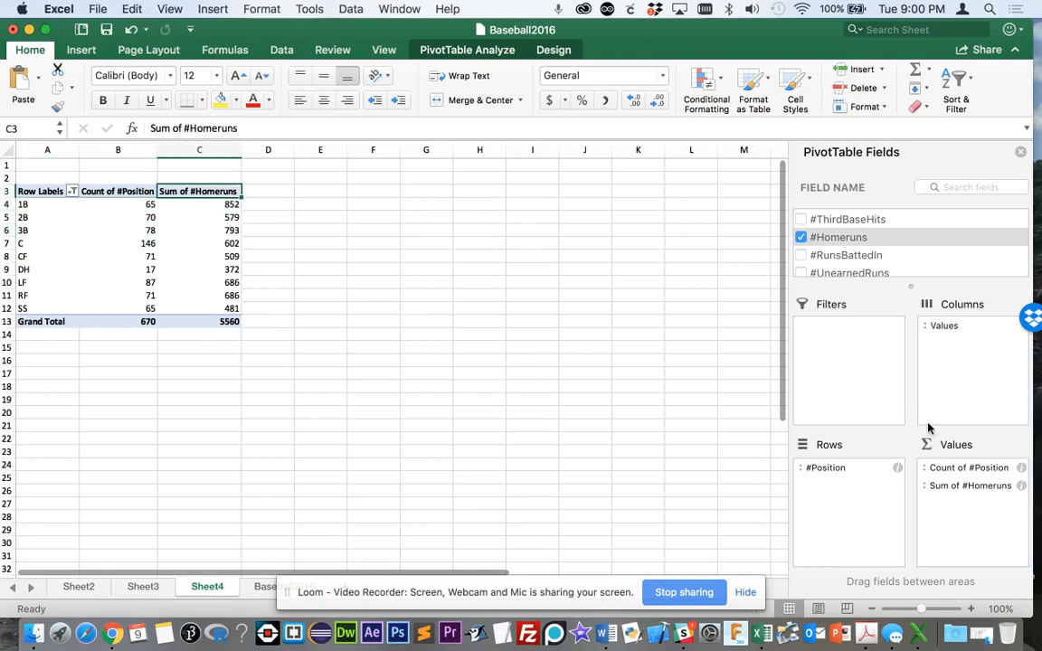
# Add #Homeruns to the PivotTable values a second time and summarize that copy by Average
pyautogui.moveTo(861, 239); pyautogui.dragTo(963, 532)
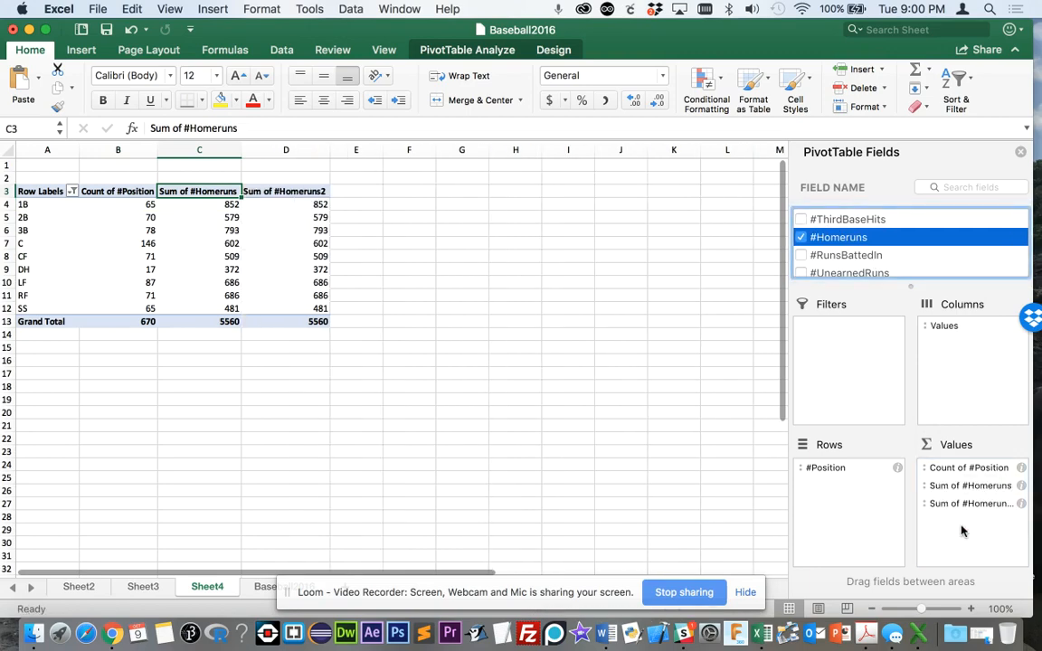
pyautogui.click(1020, 505)
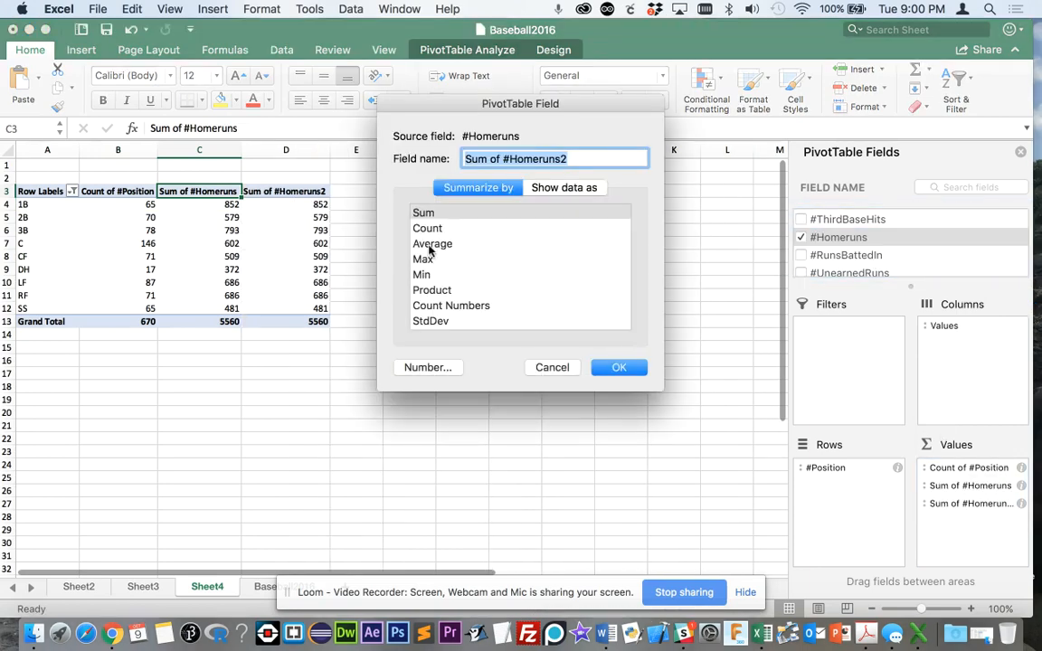
pyautogui.click(430, 244)
pyautogui.click(621, 368)
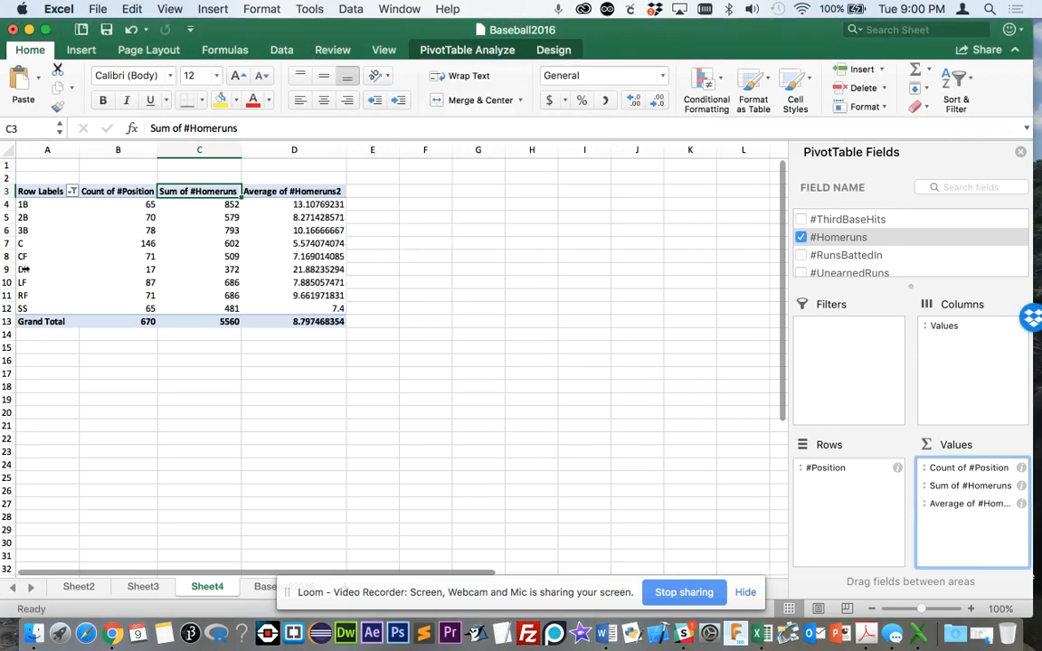
# Examine the average home runs column across positions, especially the DH row
pyautogui.click(7, 269)
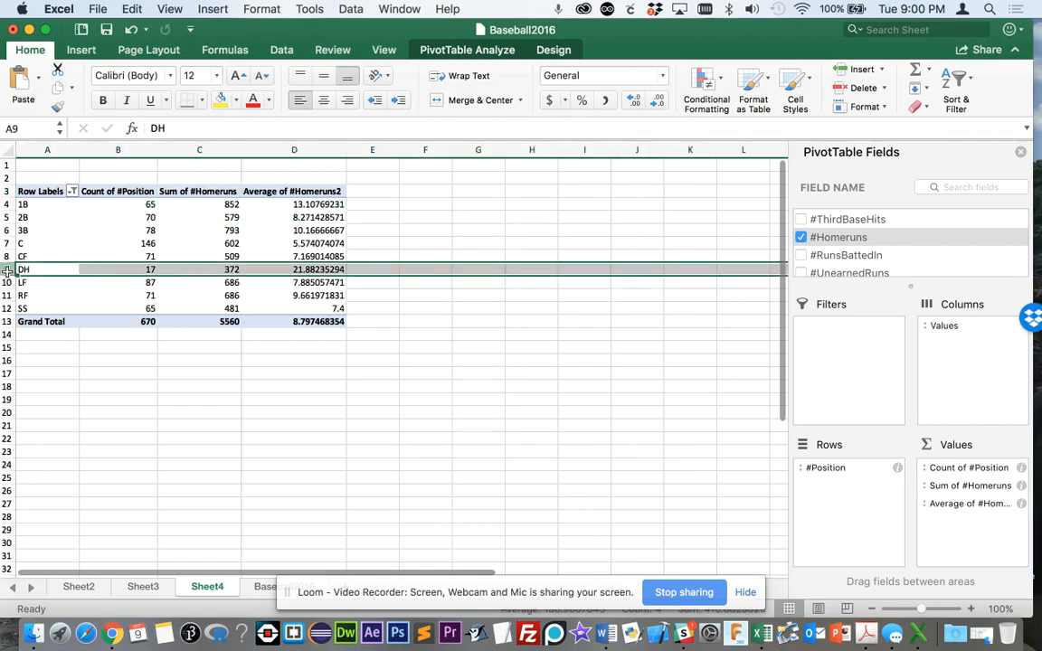
pyautogui.click(291, 190)
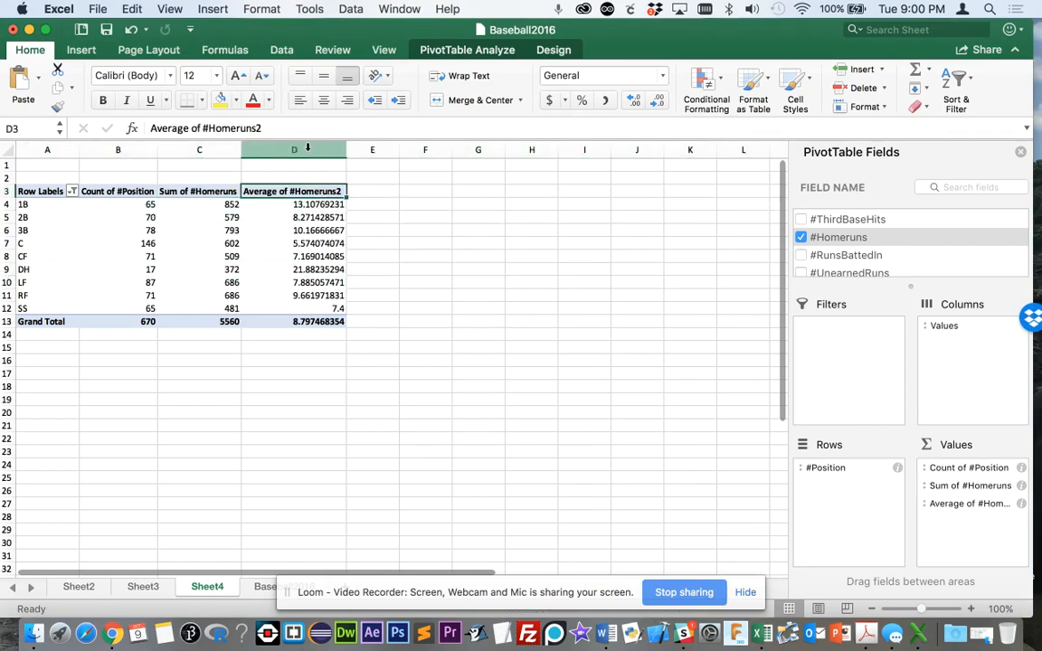
pyautogui.click(307, 150)
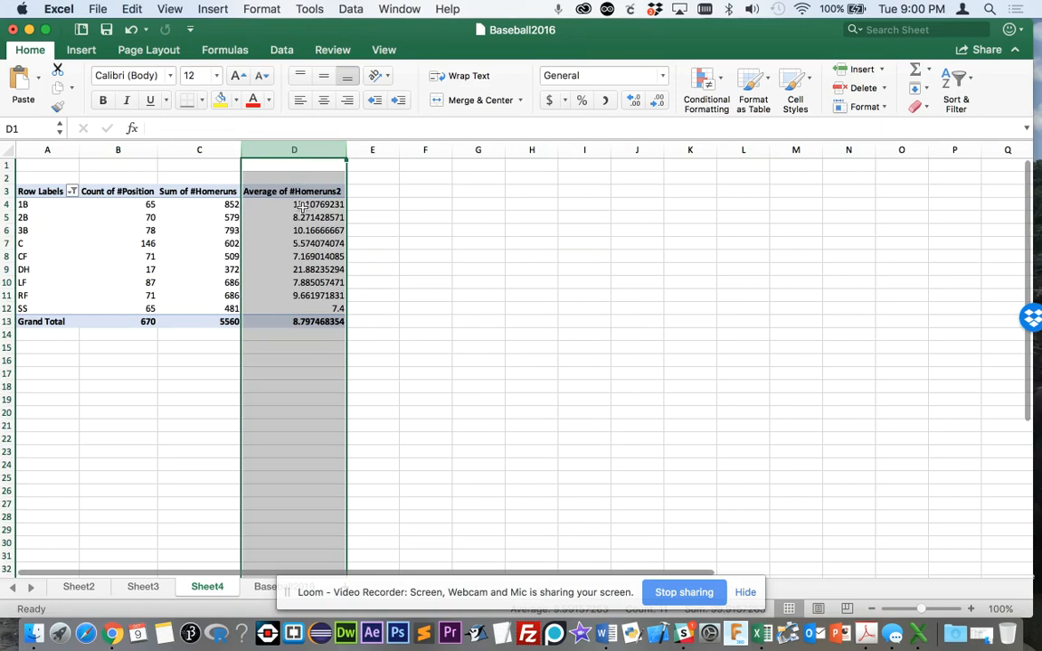
pyautogui.click(271, 229)
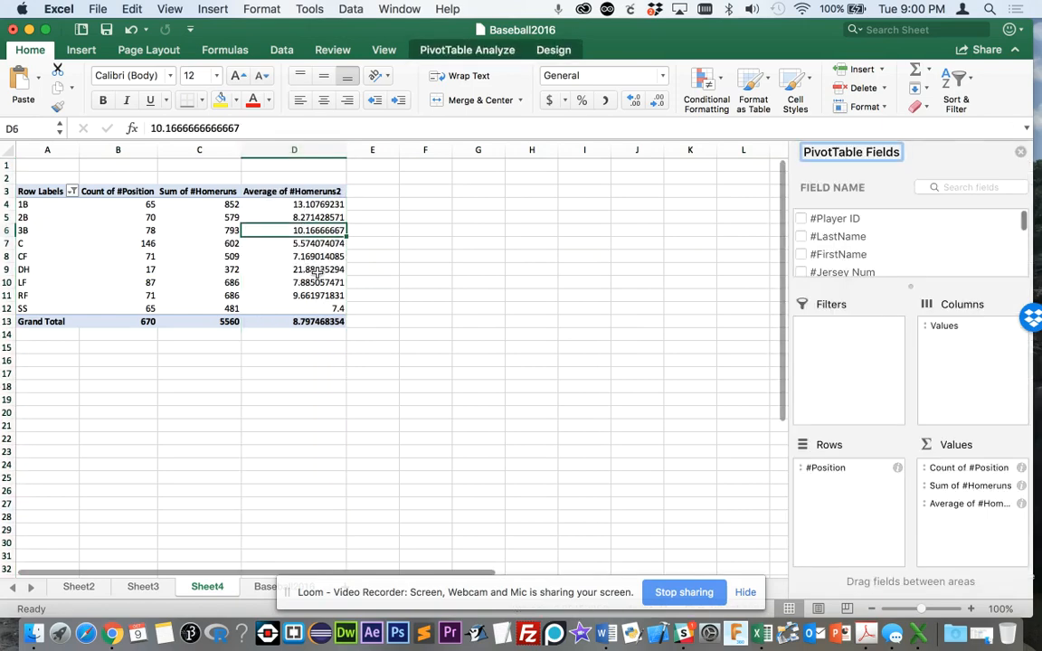
pyautogui.click(317, 270)
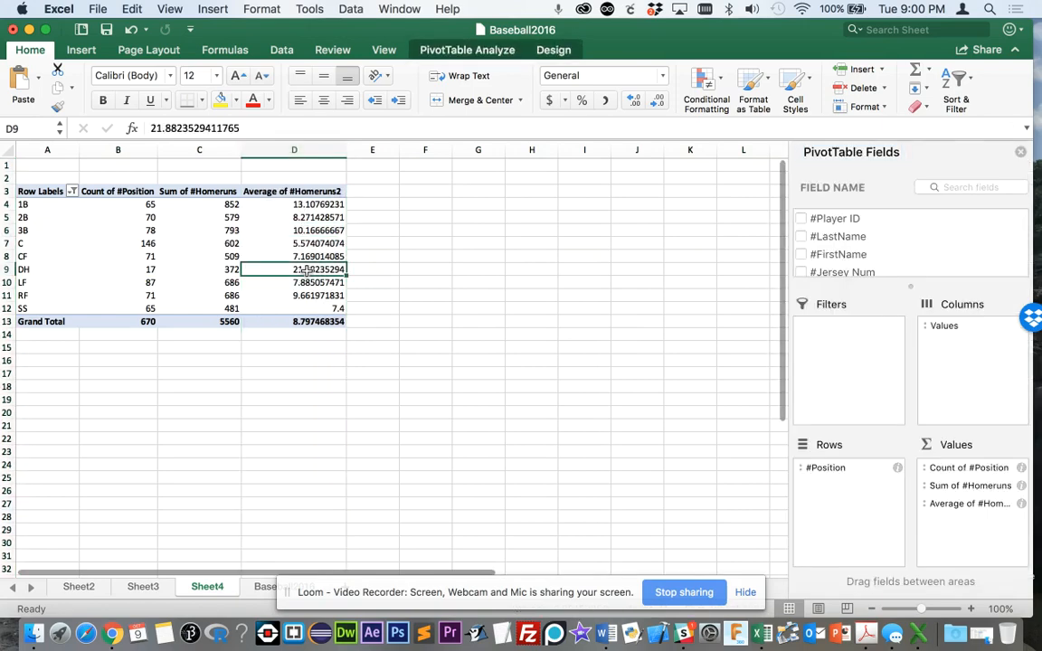
# Review the summary functions available for the Average of #Homeruns2 field without changing its settings
pyautogui.click(299, 193)
pyautogui.doubleClick(299, 193)
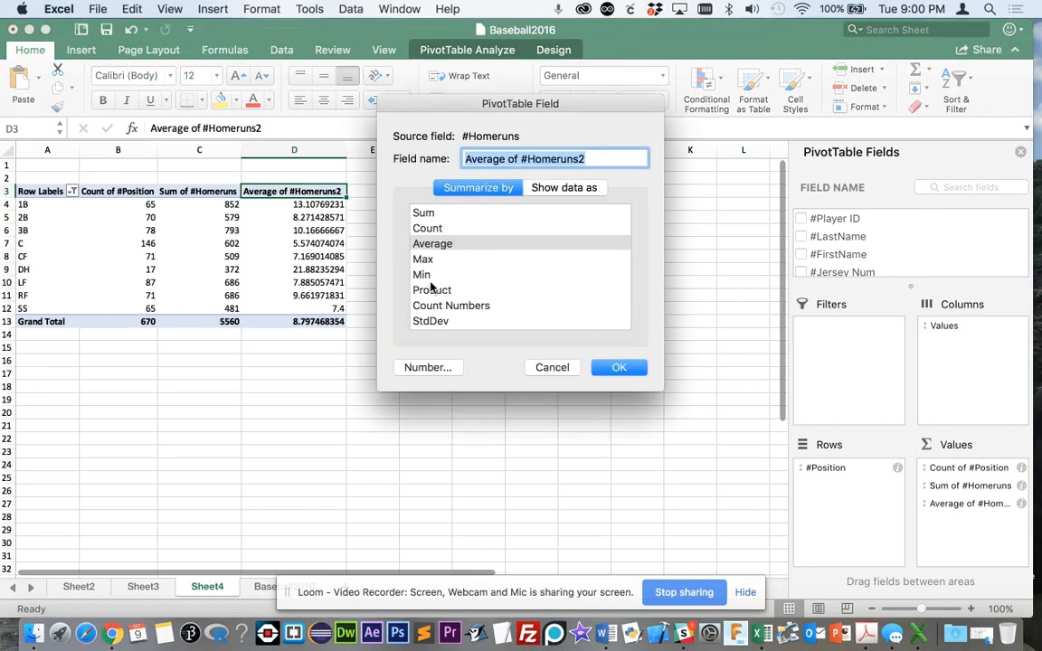
pyautogui.click(551, 368)
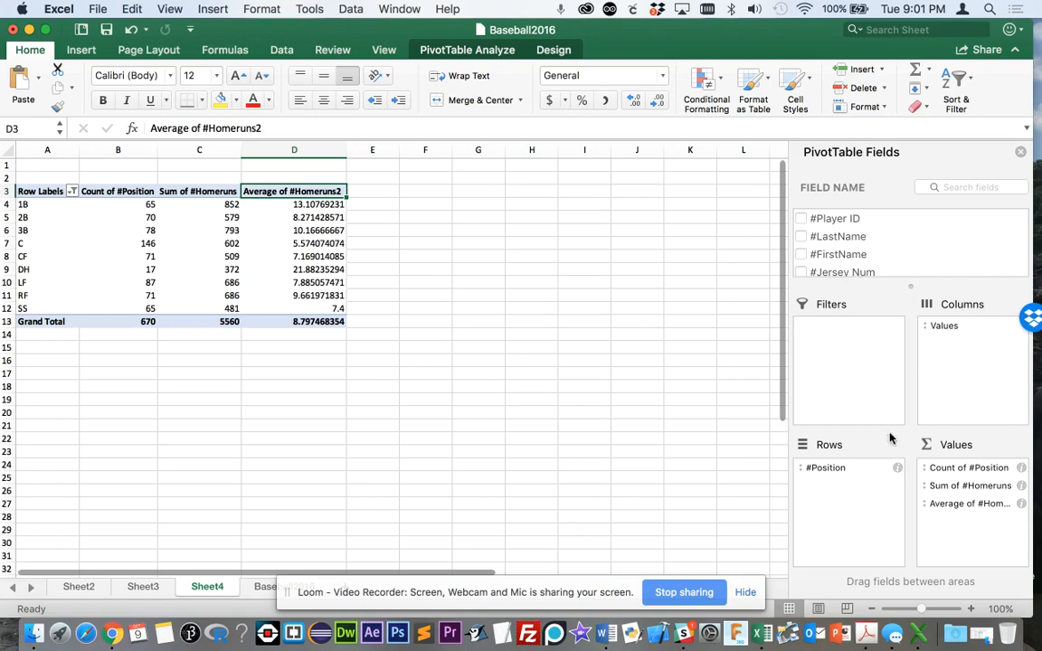
# Clear the PivotTable layout by removing the three value fields and #Position from the rows
pyautogui.moveTo(950, 470); pyautogui.dragTo(517, 384)
pyautogui.moveTo(955, 470); pyautogui.dragTo(577, 451)
pyautogui.moveTo(946, 472); pyautogui.dragTo(550, 475)
pyautogui.click(821, 471)
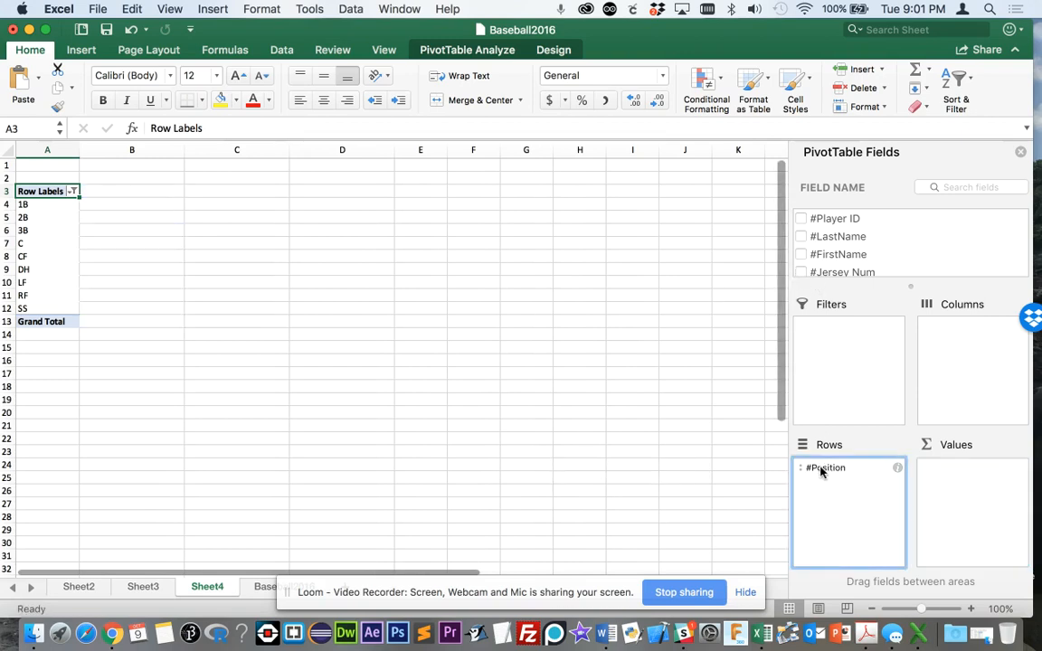
pyautogui.moveTo(821, 470); pyautogui.dragTo(737, 391)
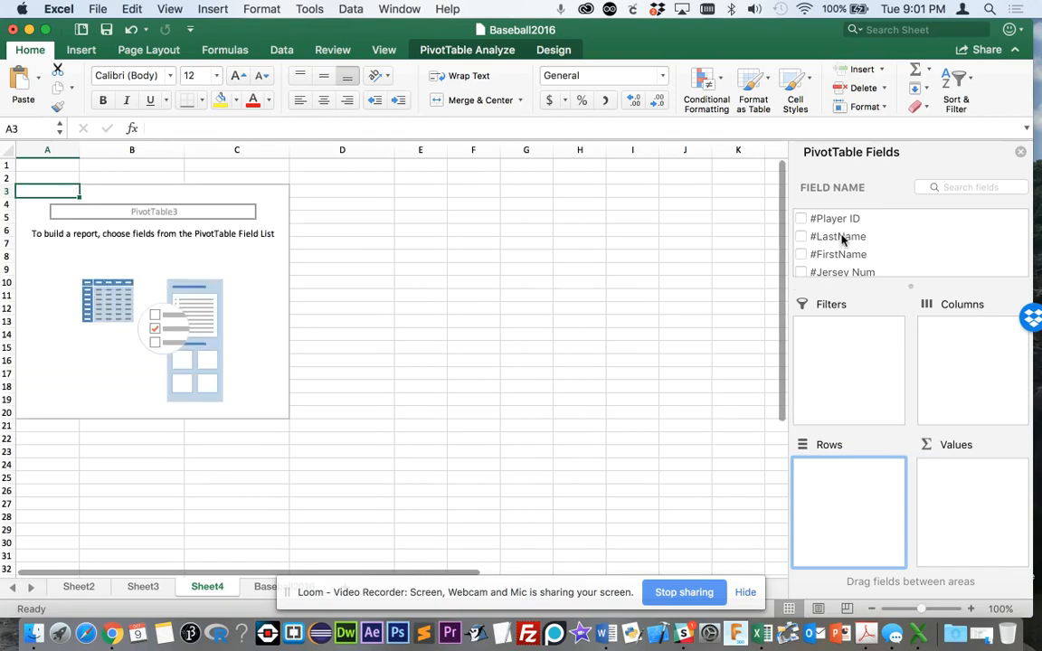
# Add #LastName to the PivotTable rows
pyautogui.click(838, 237)
pyautogui.moveTo(833, 240); pyautogui.dragTo(851, 516)
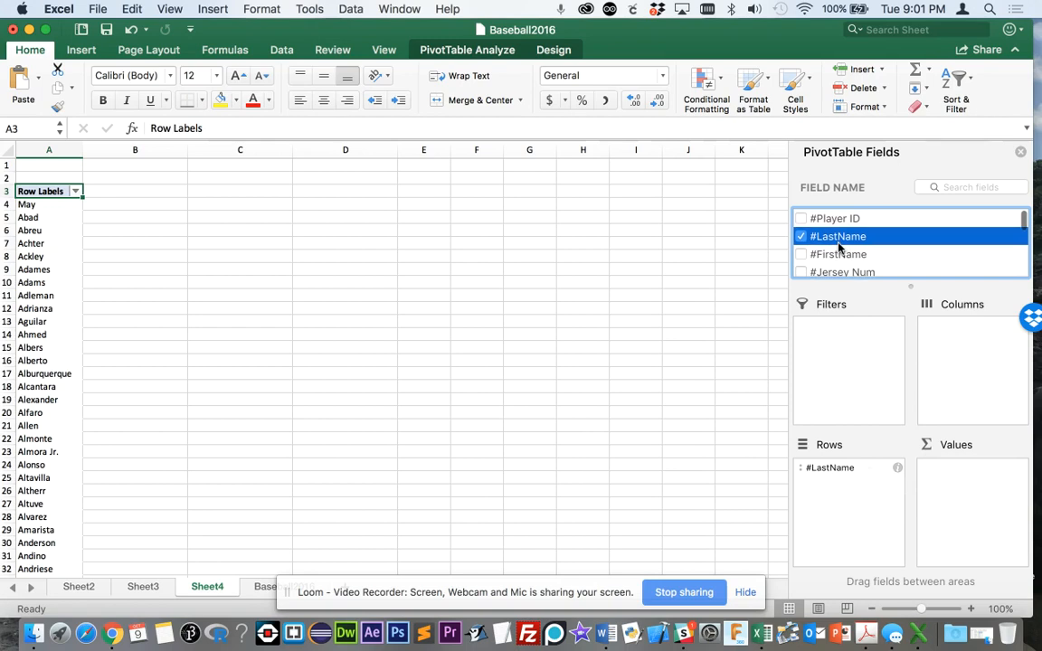
pyautogui.scroll(-4, 838, 247)
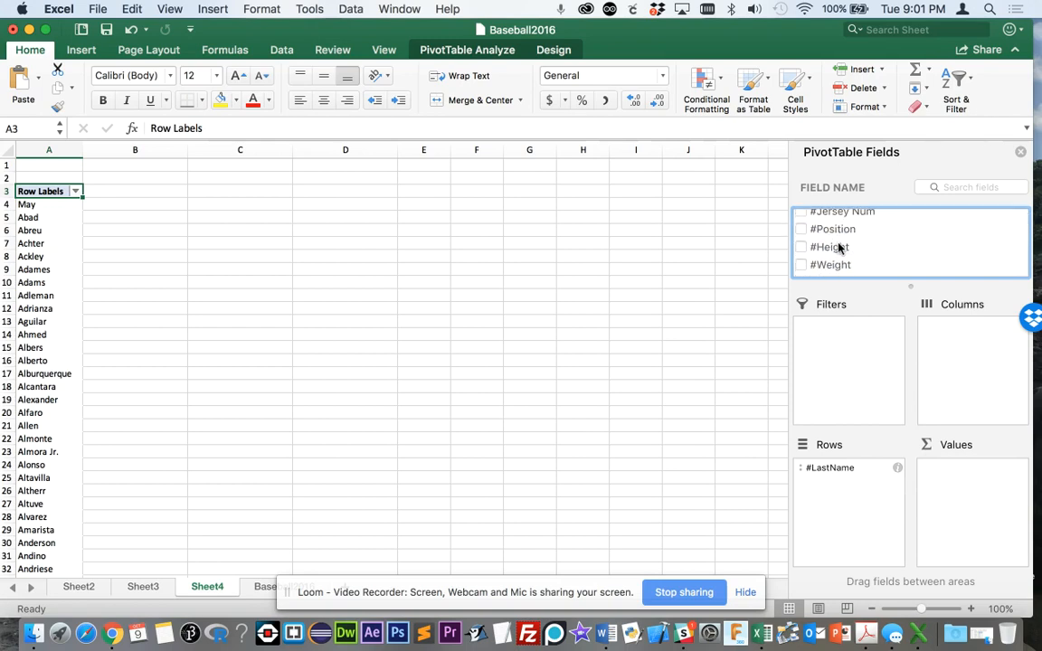
pyautogui.scroll(3, 839, 246)
pyautogui.click(831, 237)
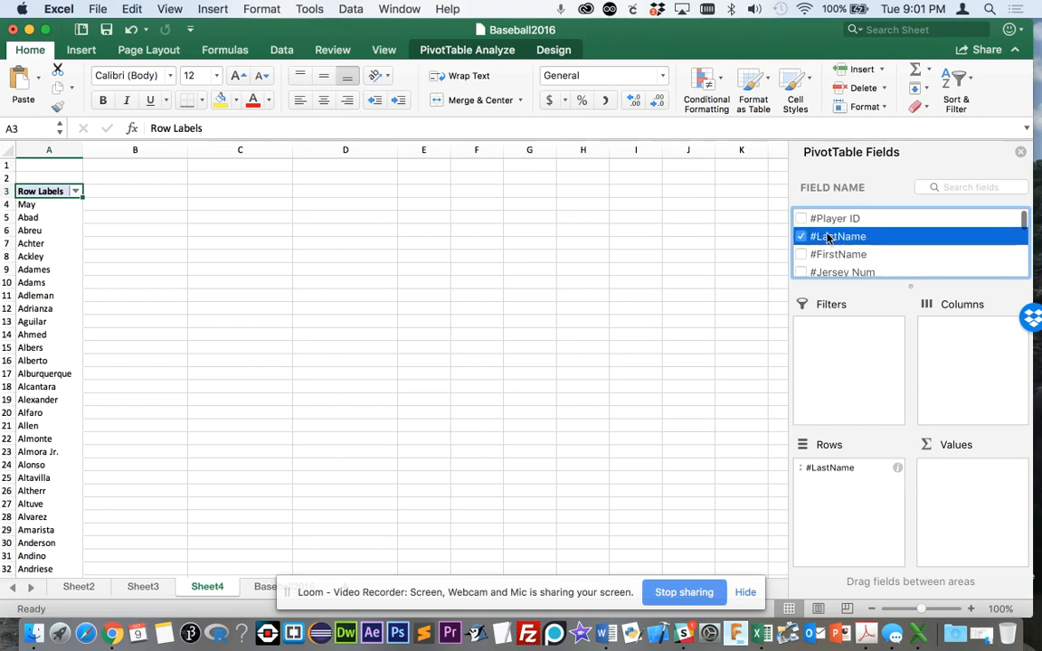
# Find #Age in the field list and add it as a PivotTable report filter
pyautogui.scroll(-1, 829, 251)
pyautogui.scroll(-5, 829, 250)
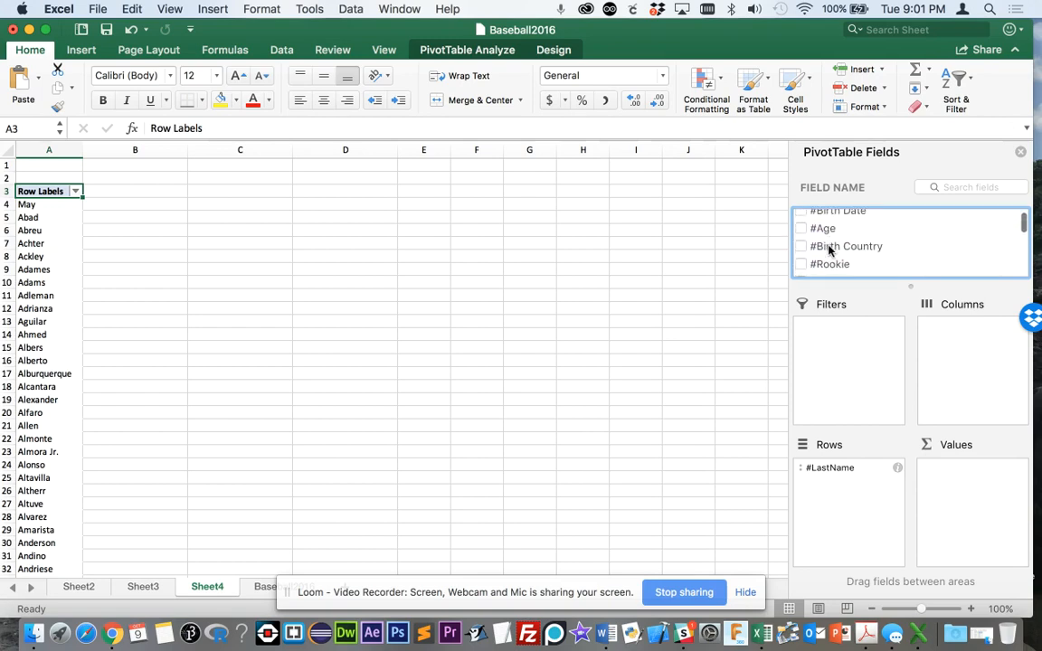
pyautogui.click(826, 228)
pyautogui.press('Down')
pyautogui.press('Down')
pyautogui.press('Down')
pyautogui.press('Down')
pyautogui.press('Down')
pyautogui.press('Down')
pyautogui.press('Down')
pyautogui.press('Down')
pyautogui.press('Down')
pyautogui.press('Down')
pyautogui.press('Down')
pyautogui.press('Down')
pyautogui.press('Down')
pyautogui.press('Down')
pyautogui.press('Down')
pyautogui.press('Down')
pyautogui.press('Down')
pyautogui.press('Down')
pyautogui.press('Down')
pyautogui.press('Down')
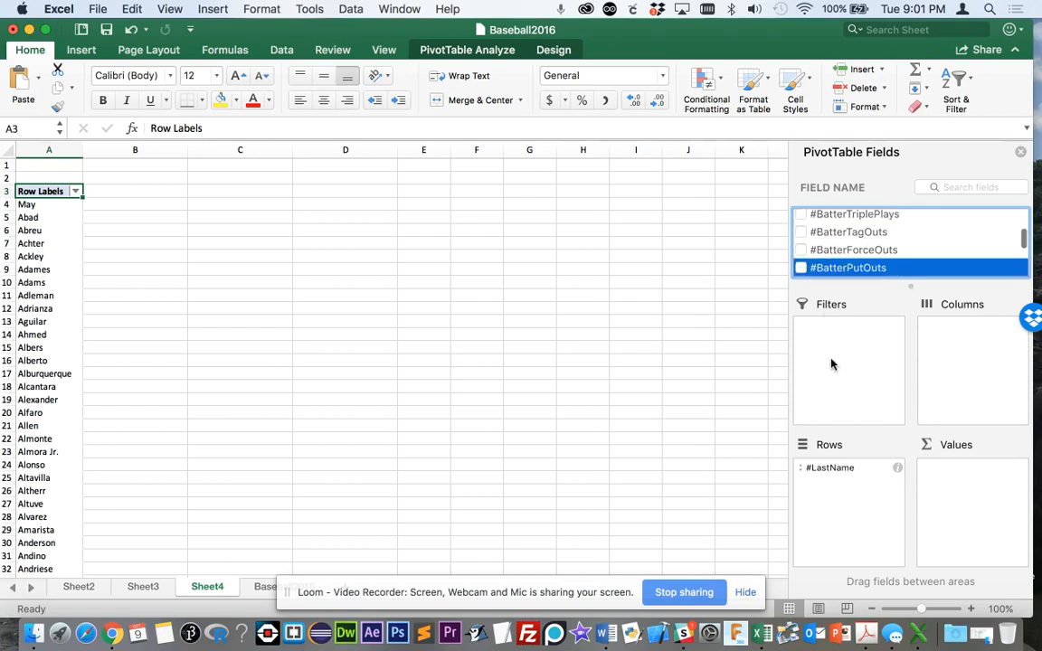
pyautogui.scroll(10, 832, 262)
pyautogui.scroll(-4, 831, 261)
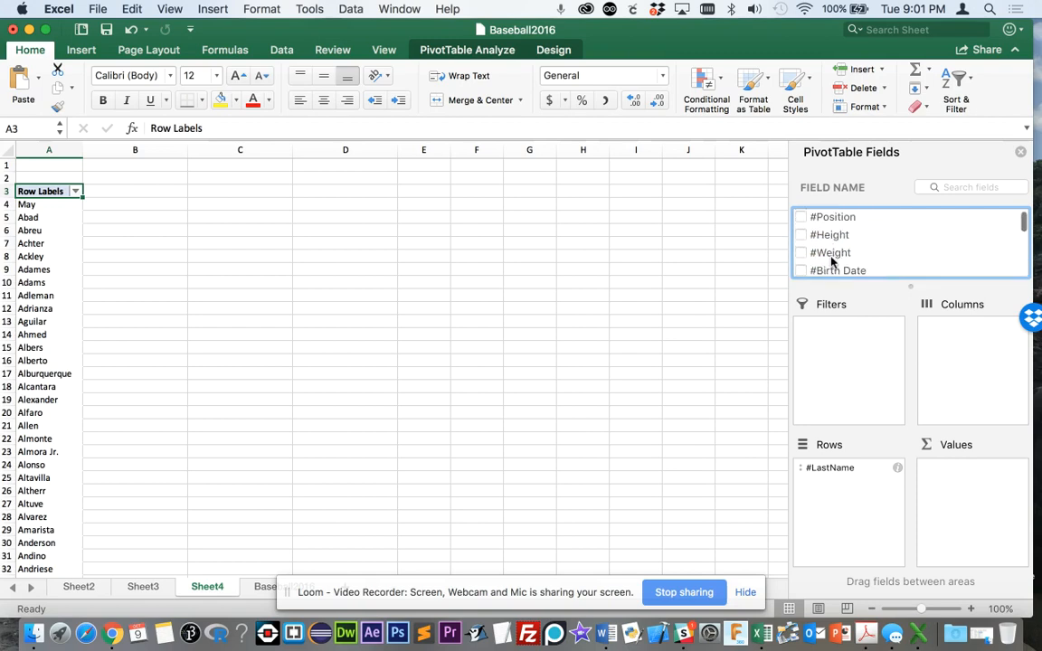
pyautogui.scroll(-1, 833, 261)
pyautogui.click(826, 232)
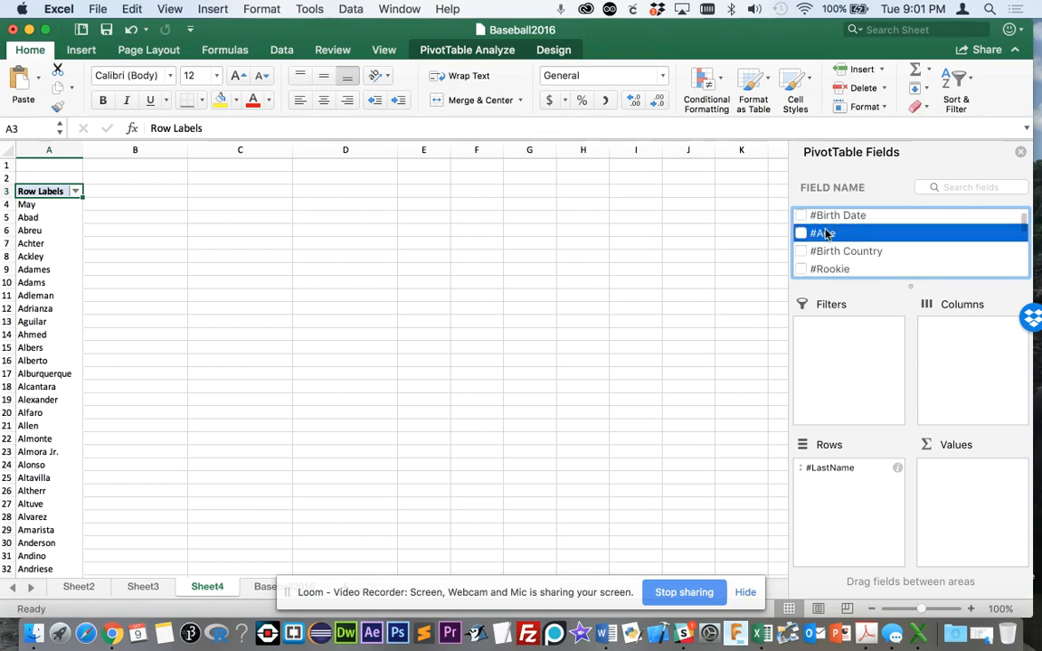
pyautogui.press('Down')
pyautogui.press('Down')
pyautogui.press('Down')
pyautogui.press('Down')
pyautogui.press('Down')
pyautogui.press('Down')
pyautogui.press('Down')
pyautogui.press('Down')
pyautogui.press('Down')
pyautogui.press('Down')
pyautogui.press('Down')
pyautogui.press('Down')
pyautogui.press('Down')
pyautogui.press('Down')
pyautogui.press('Down')
pyautogui.press('Down')
pyautogui.press('Down')
pyautogui.press('Down')
pyautogui.press('Down')
pyautogui.press('Down')
pyautogui.scroll(10, 846, 258)
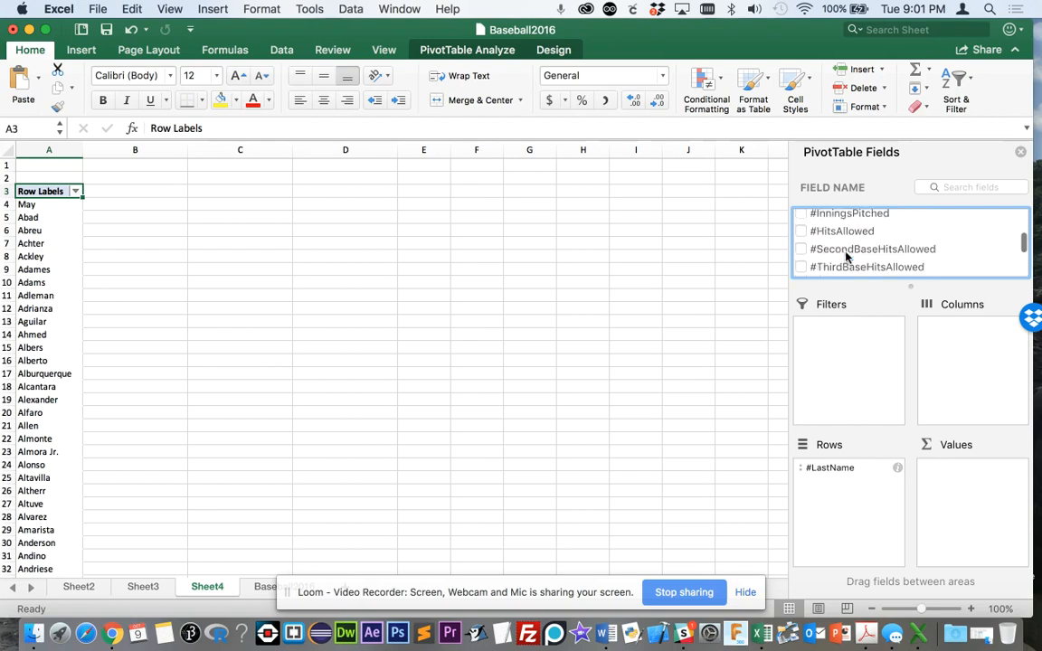
pyautogui.scroll(-2, 837, 262)
pyautogui.scroll(-3, 836, 261)
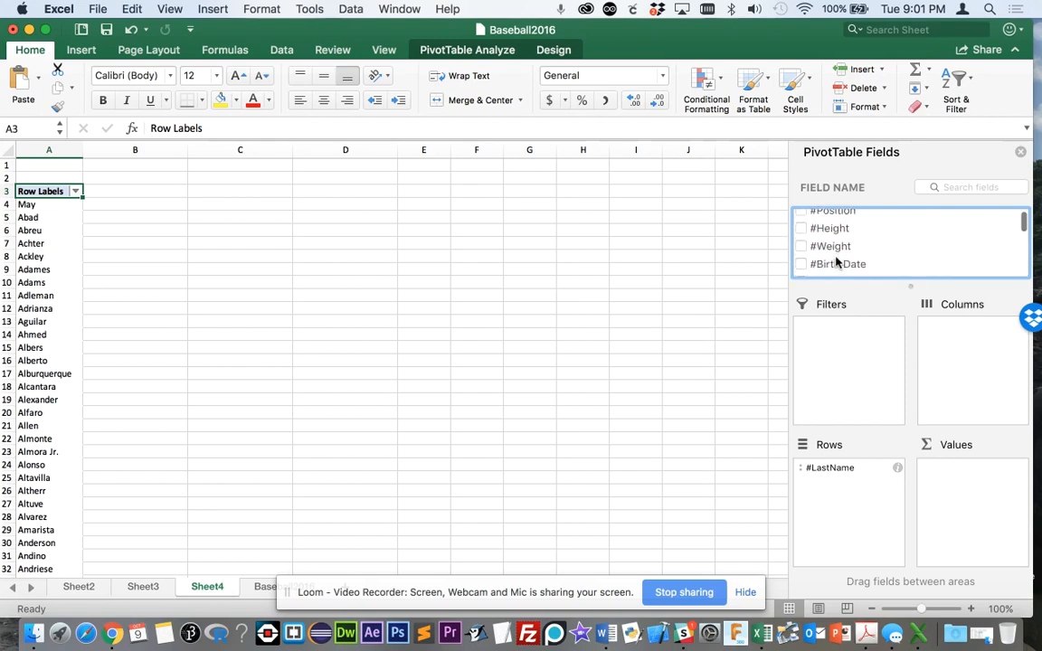
pyautogui.moveTo(829, 258); pyautogui.dragTo(860, 370)
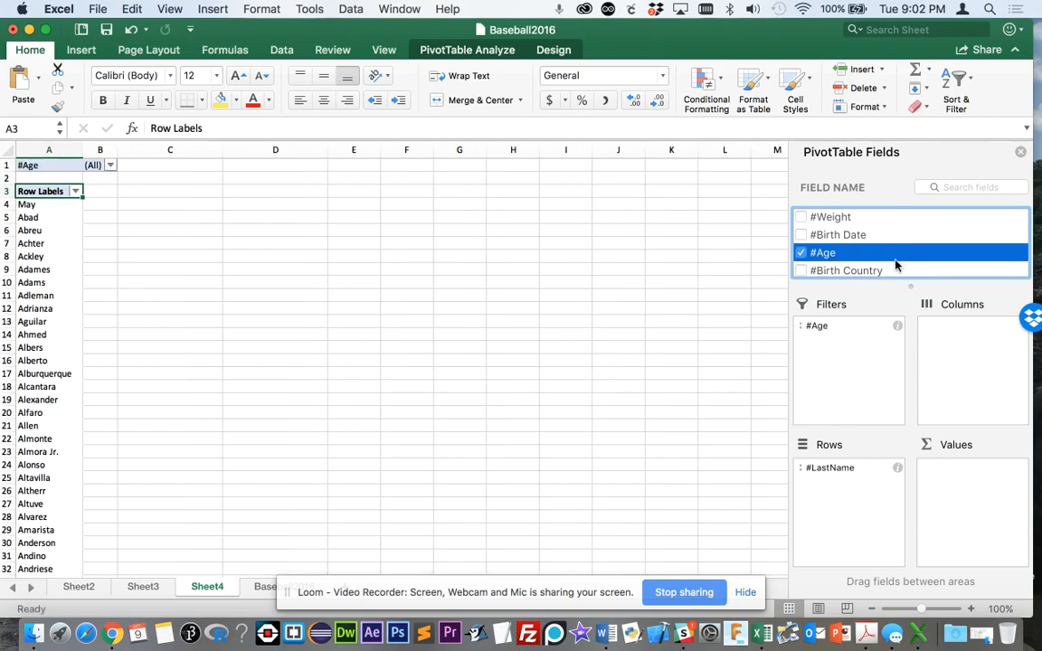
# Add #Position to the PivotTable columns
pyautogui.scroll(-5, 842, 253)
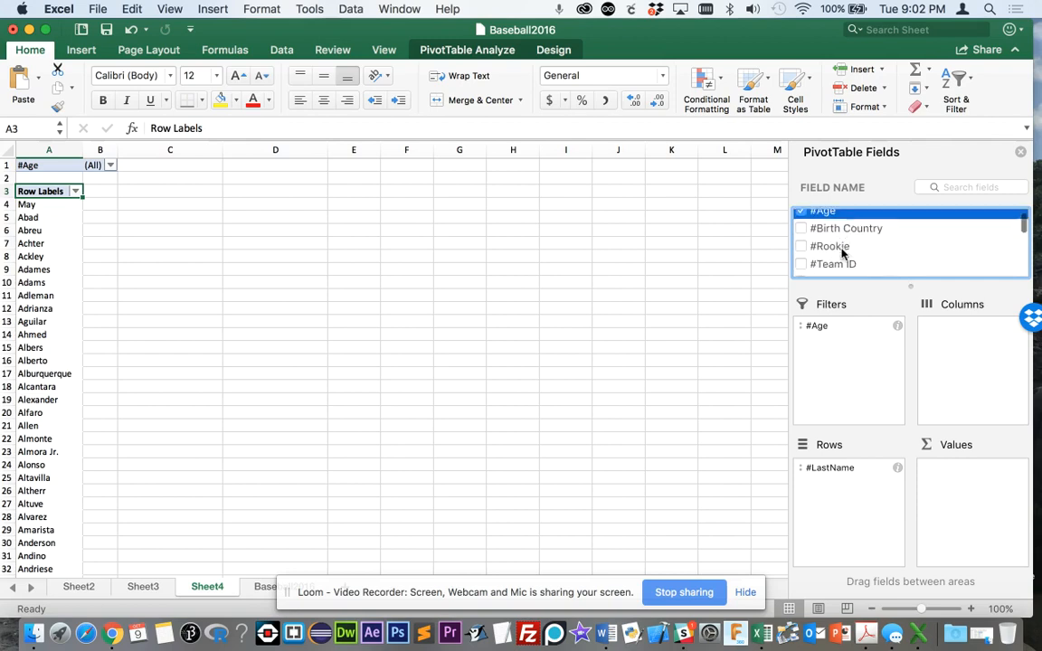
pyautogui.scroll(-8, 841, 253)
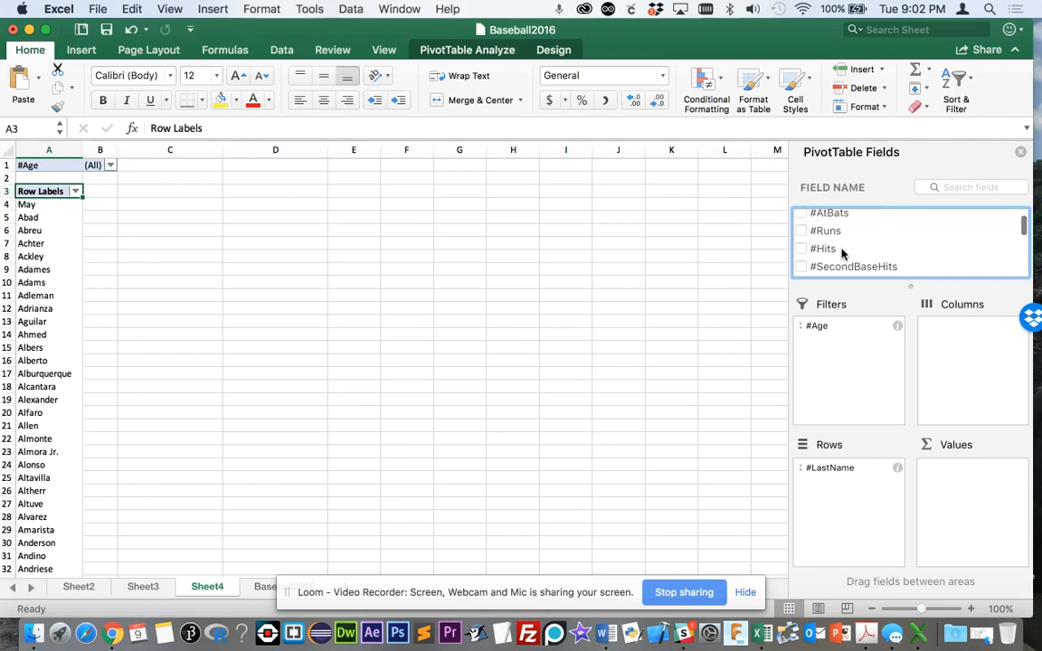
pyautogui.scroll(-4, 841, 254)
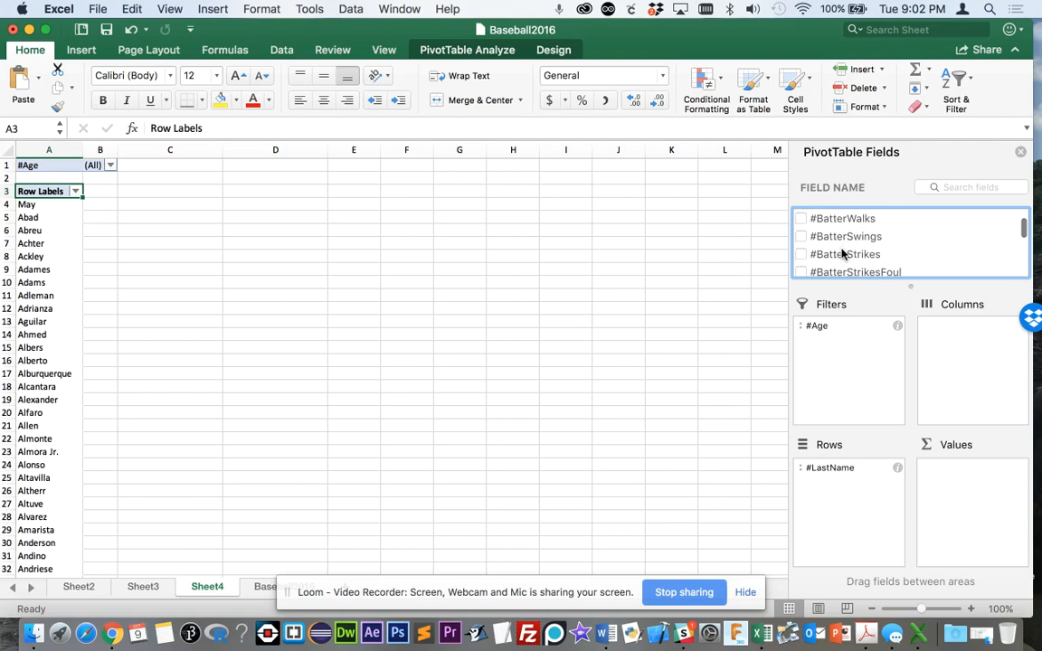
pyautogui.scroll(12, 841, 254)
pyautogui.scroll(-4, 842, 253)
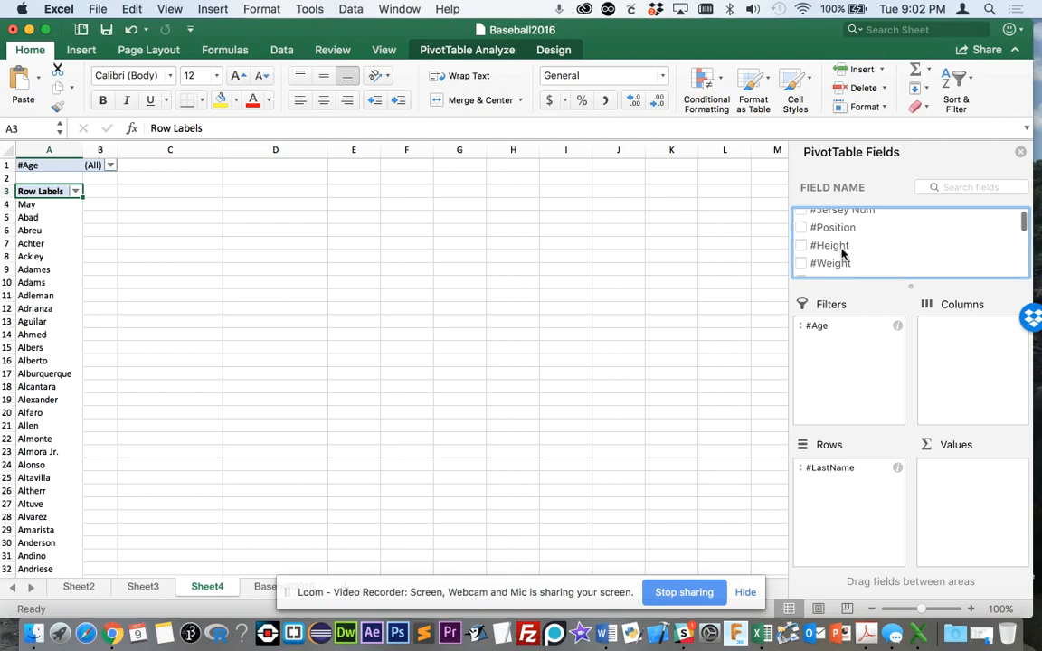
pyautogui.scroll(1, 843, 252)
pyautogui.moveTo(833, 232); pyautogui.dragTo(975, 356)
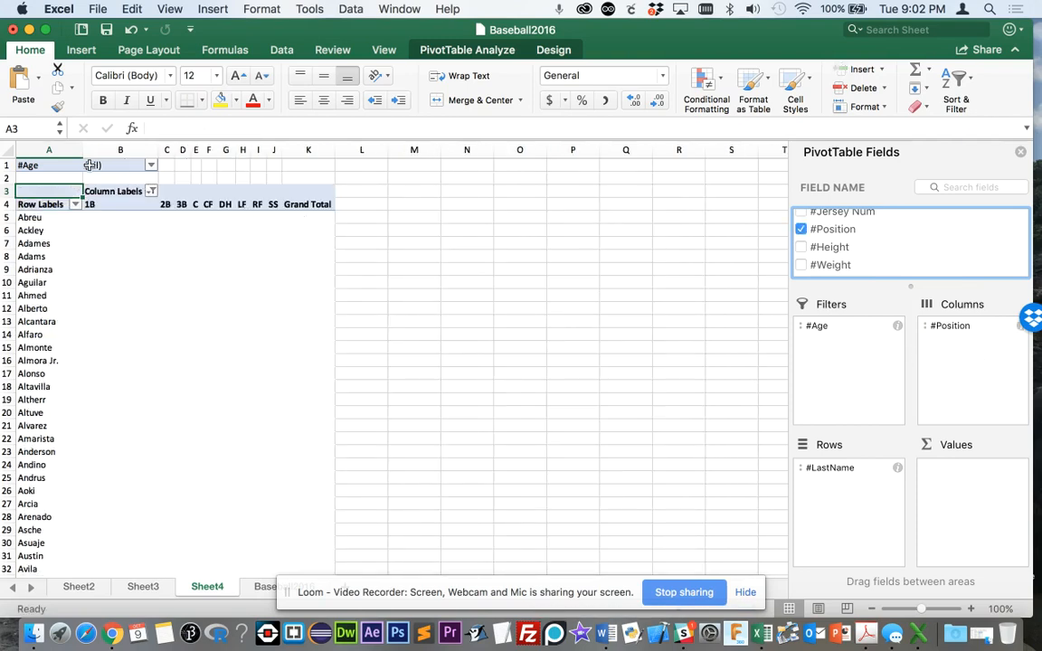
# Filter the PivotTable's #Age report filter to include only age 33
pyautogui.click(151, 167)
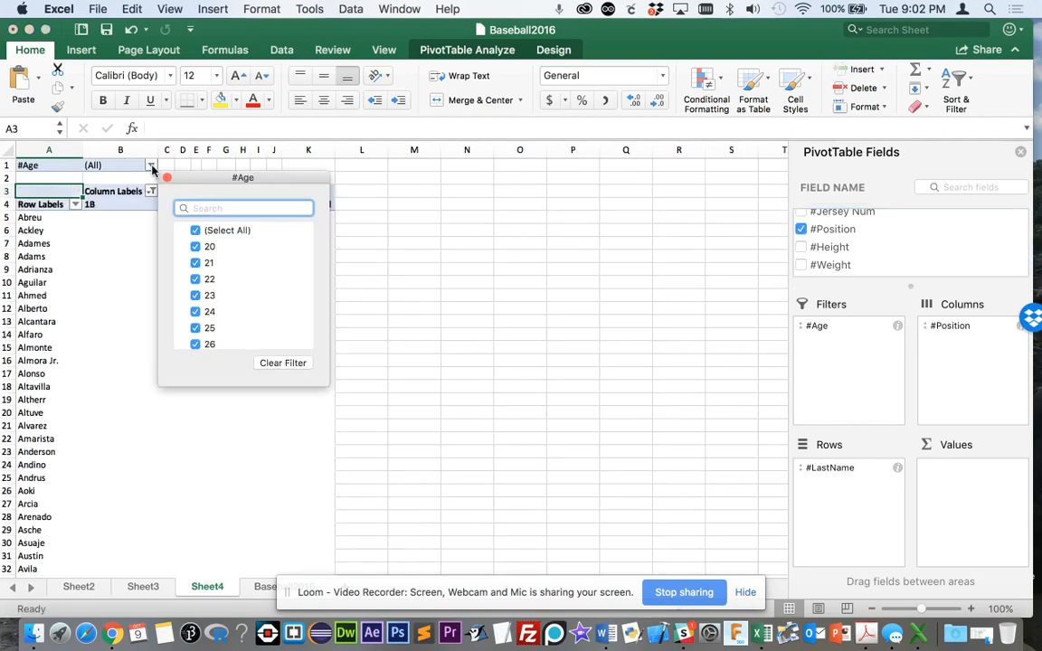
pyautogui.click(196, 232)
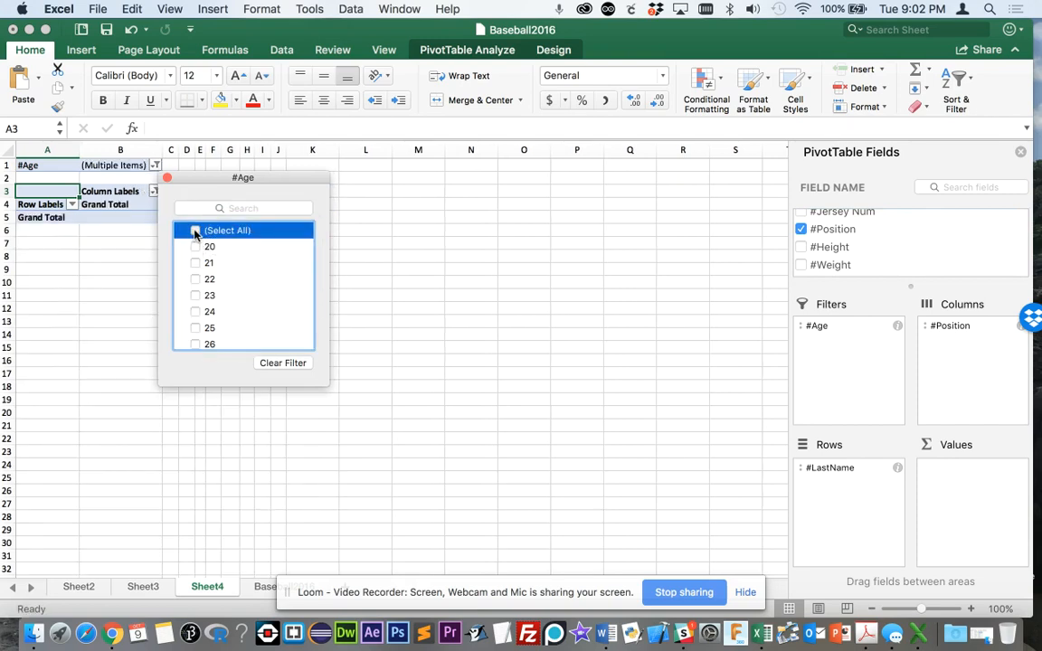
pyautogui.click(197, 232)
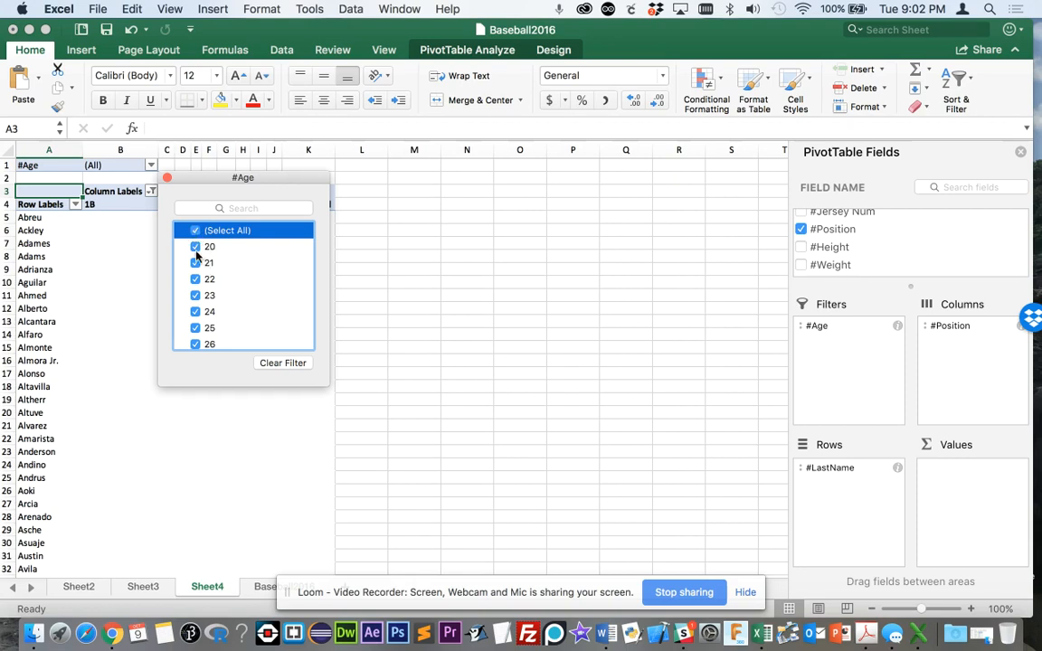
pyautogui.click(196, 232)
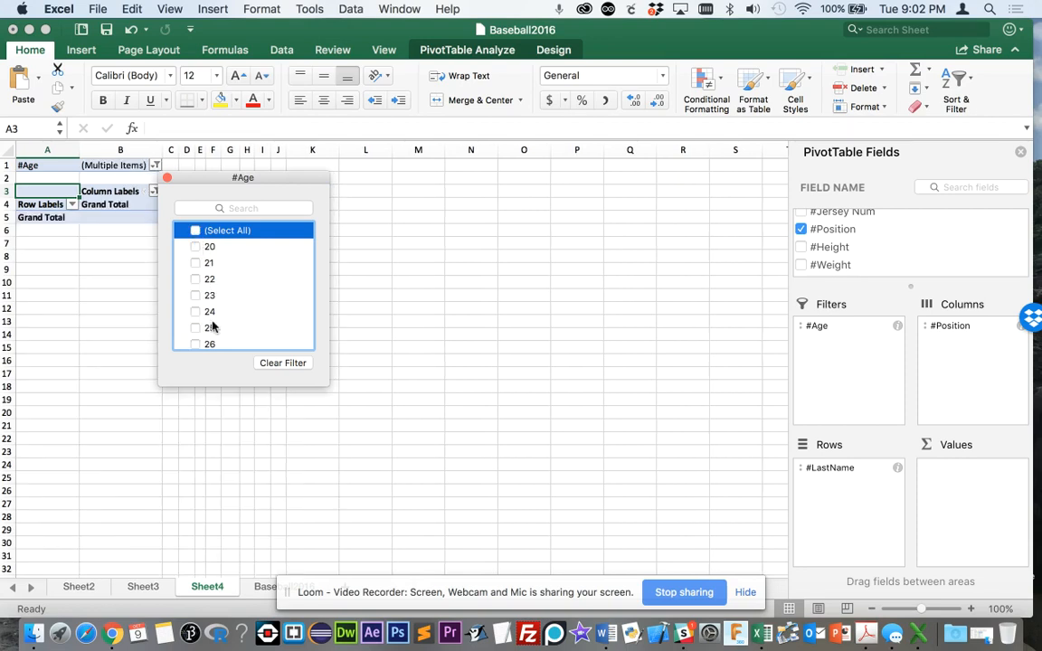
pyautogui.scroll(-5, 212, 326)
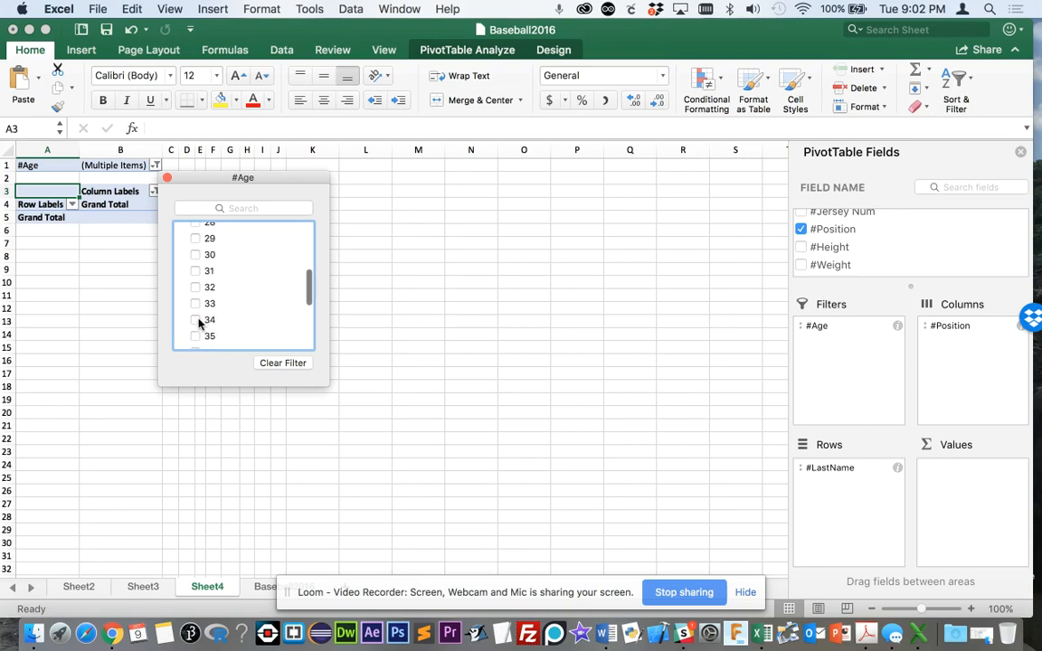
pyautogui.click(196, 304)
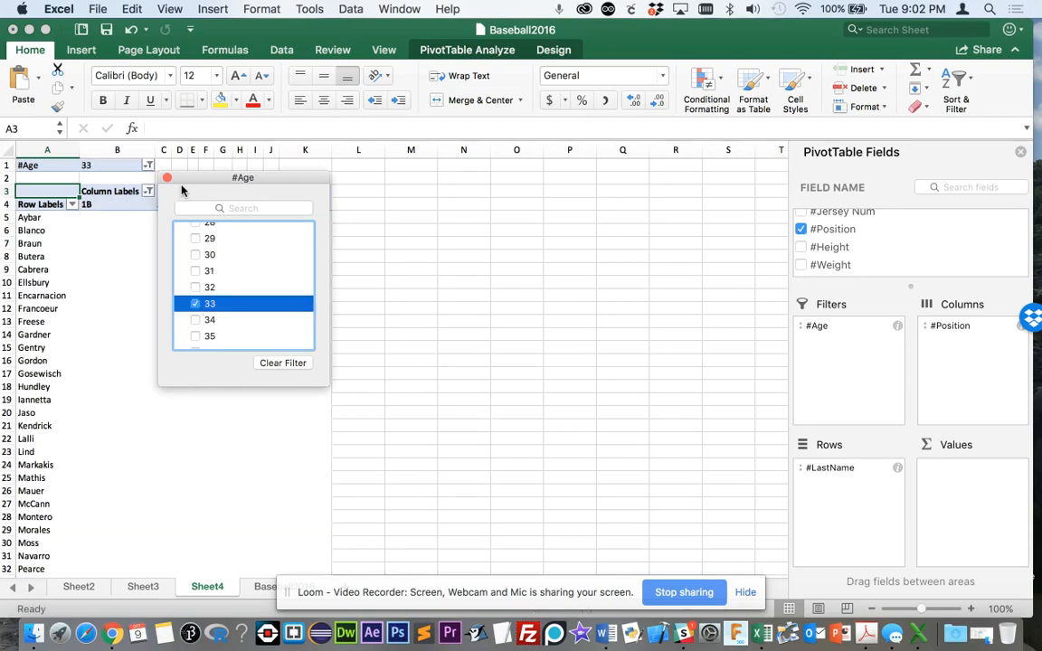
pyautogui.click(166, 180)
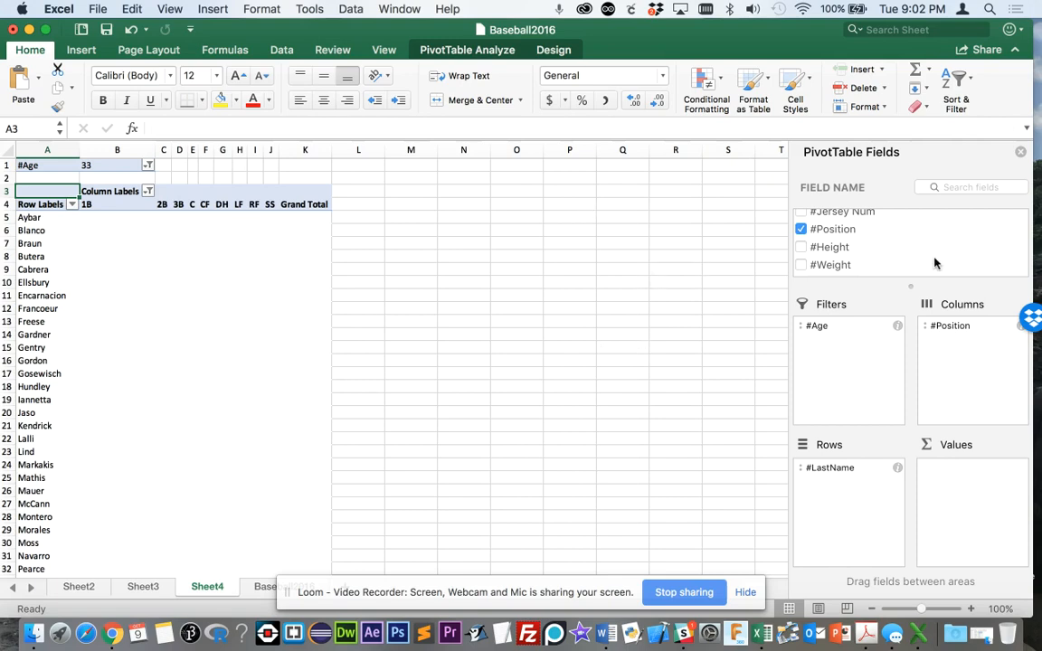
# Add #Homeruns to the PivotTable values
pyautogui.scroll(-3, 935, 263)
pyautogui.scroll(-6, 935, 263)
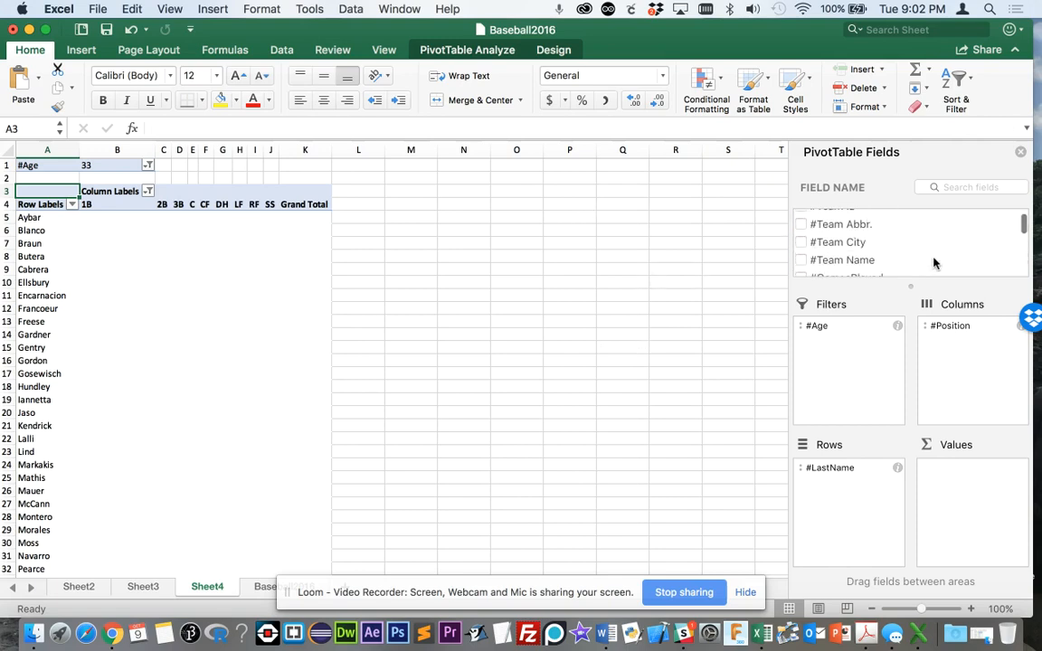
pyautogui.scroll(-2, 935, 263)
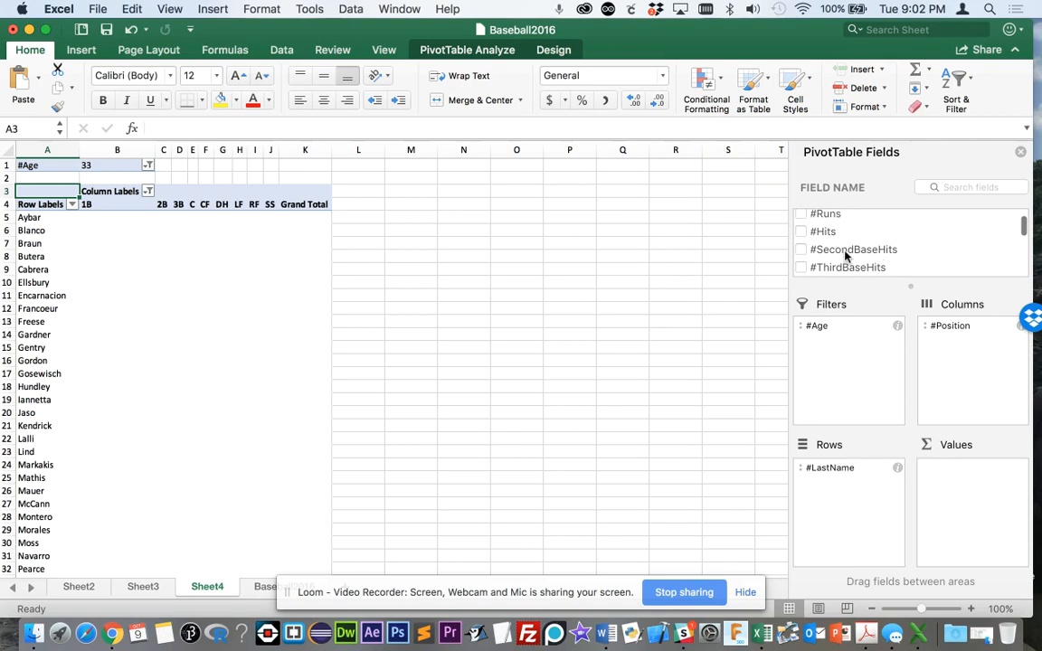
pyautogui.scroll(-2, 846, 256)
pyautogui.moveTo(832, 255); pyautogui.dragTo(981, 479)
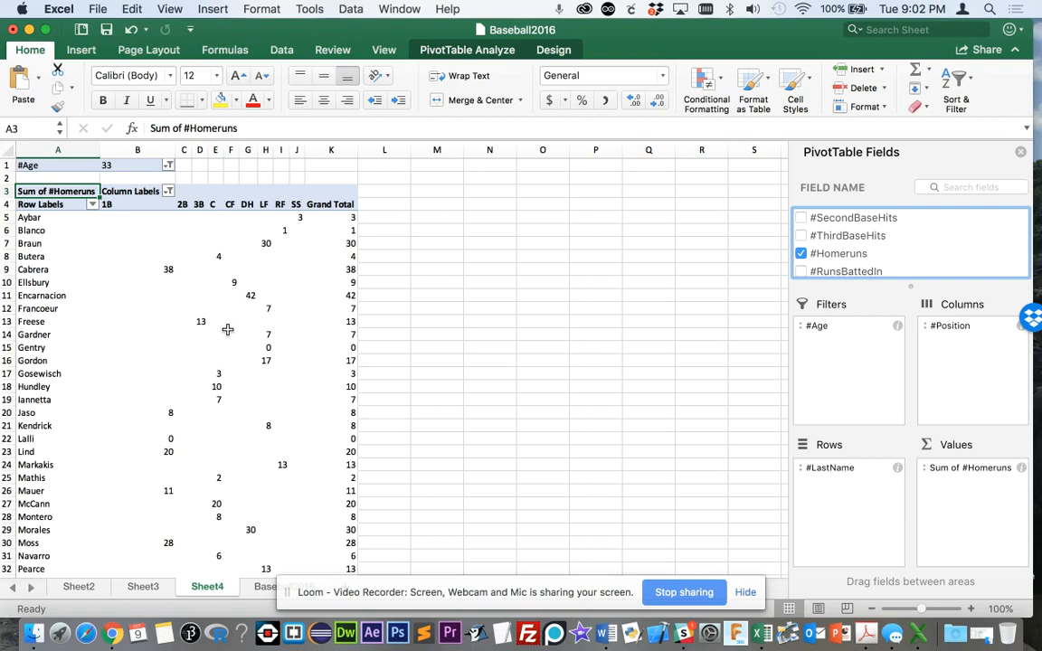
# Examine the home runs of each listed player by position, down to the Grand Total row
pyautogui.hscroll(-1, 214, 232)
pyautogui.hscroll(1, 208, 231)
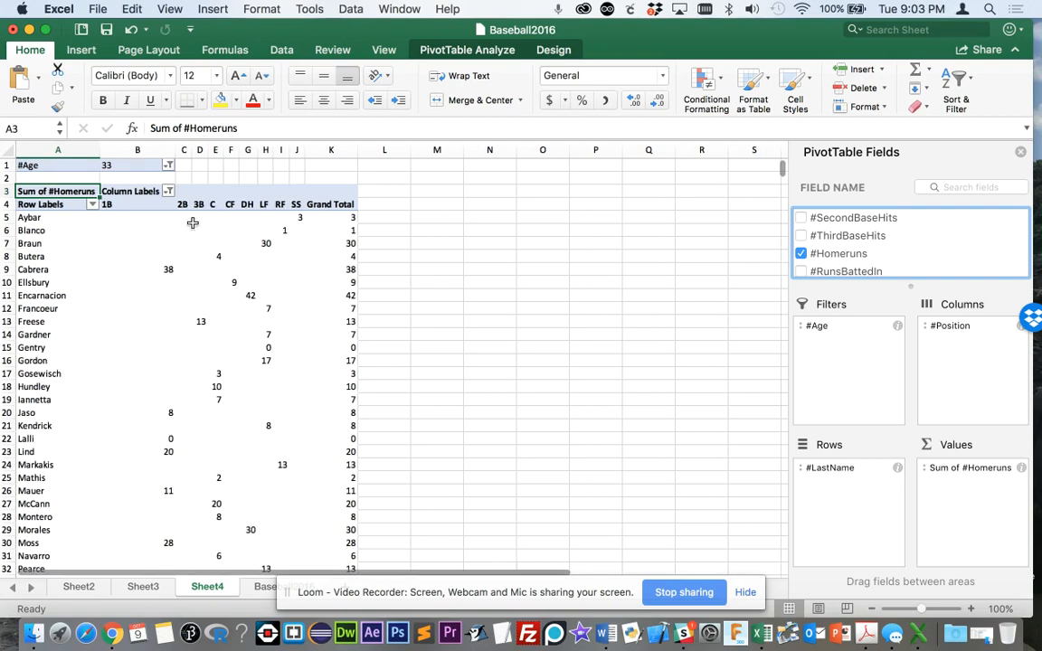
pyautogui.scroll(-3, 145, 338)
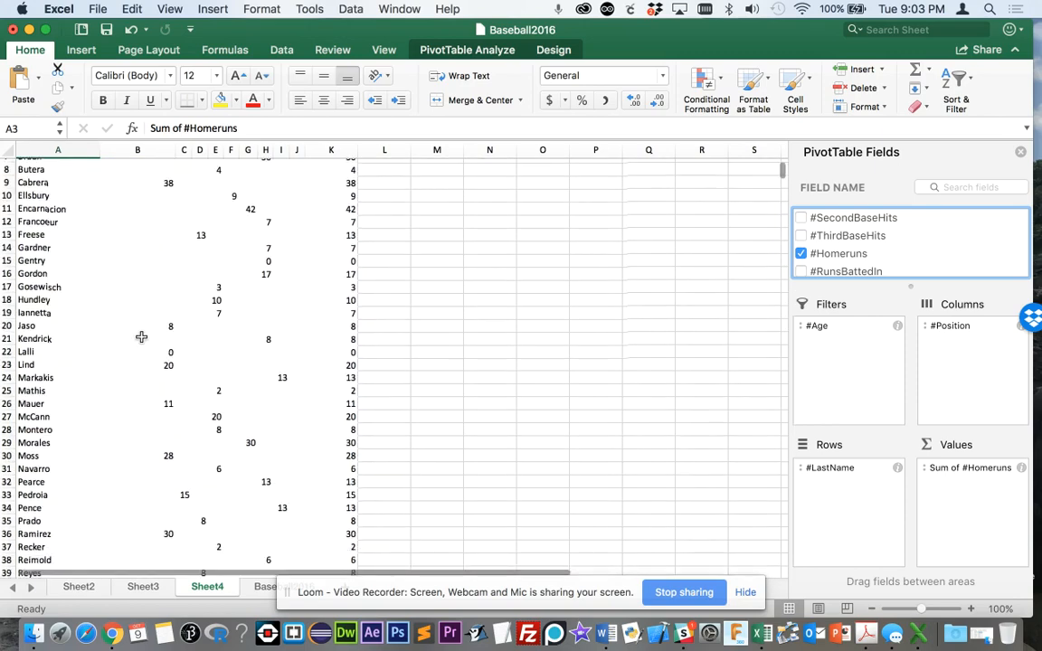
pyautogui.scroll(3, 146, 272)
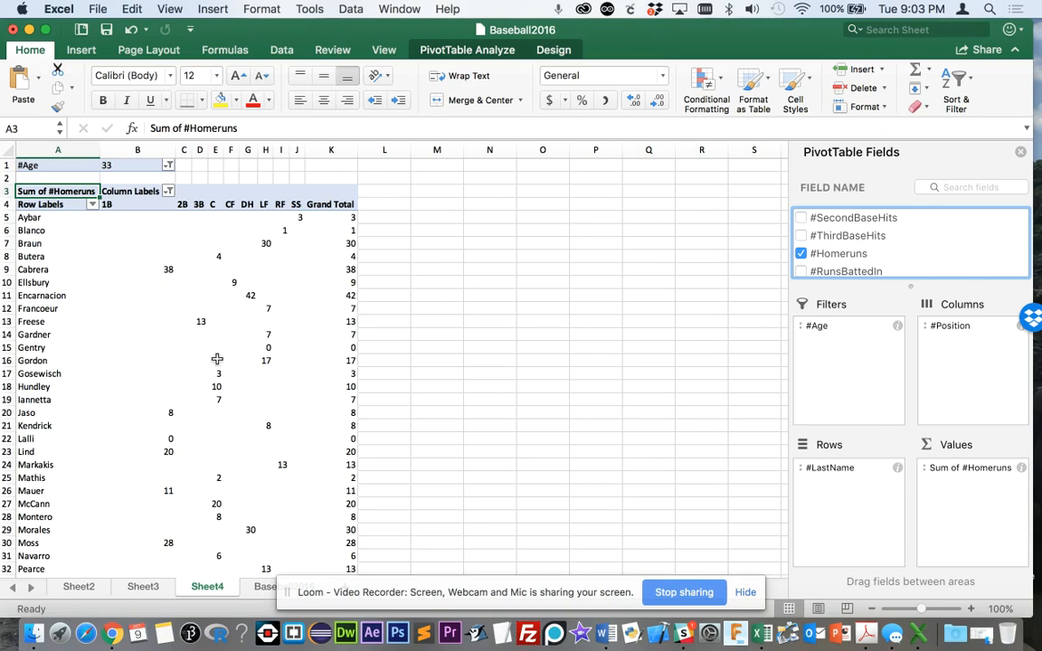
pyautogui.scroll(-2, 192, 332)
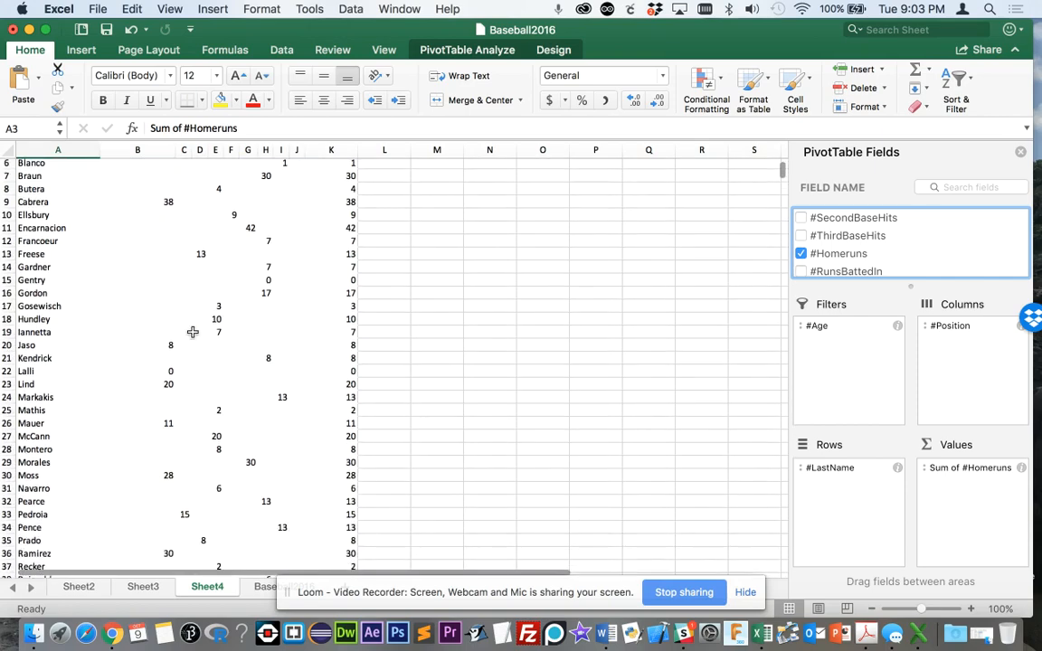
pyautogui.scroll(3, 193, 332)
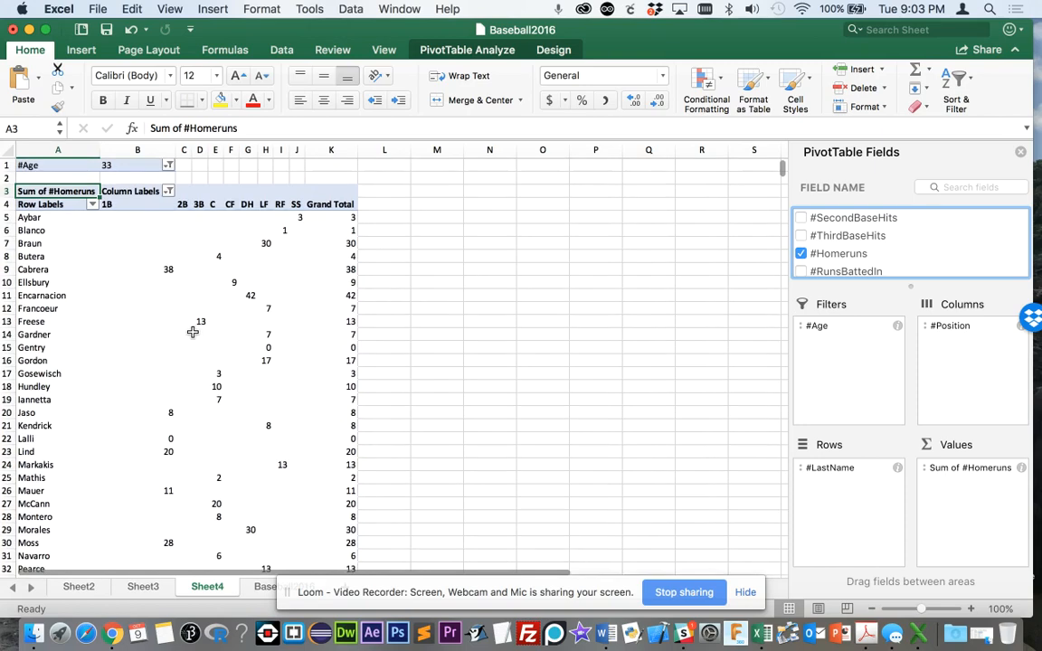
pyautogui.scroll(-3, 192, 332)
pyautogui.scroll(-5, 193, 332)
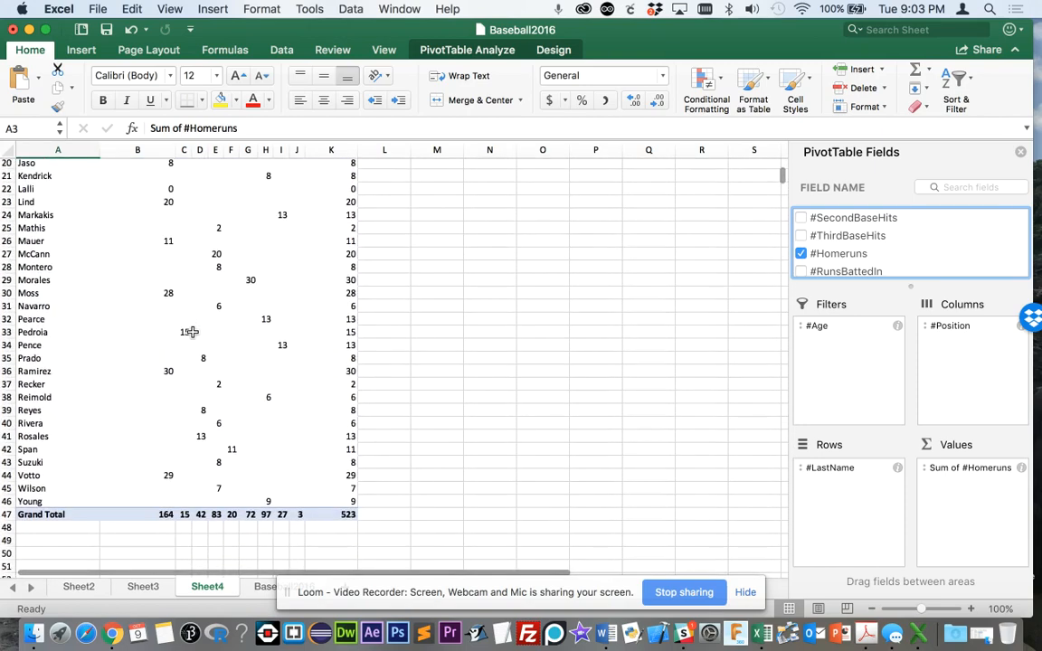
# Change the PivotTable's #Age report filter to include only age 37
pyautogui.scroll(6, 193, 332)
pyautogui.hscroll(1, 193, 332)
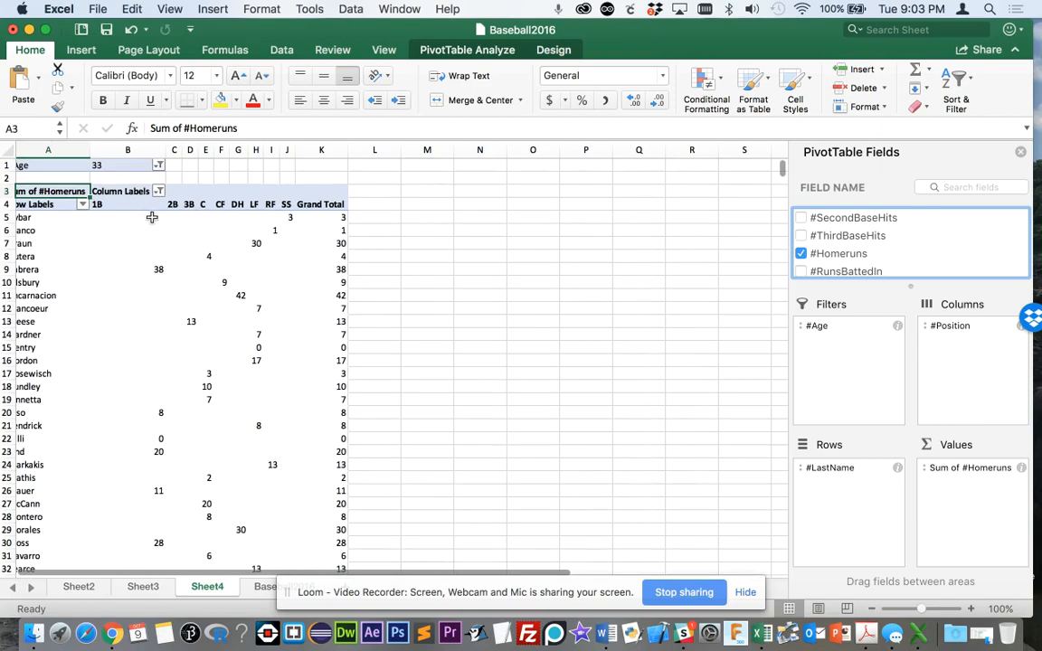
pyautogui.hscroll(-1, 132, 269)
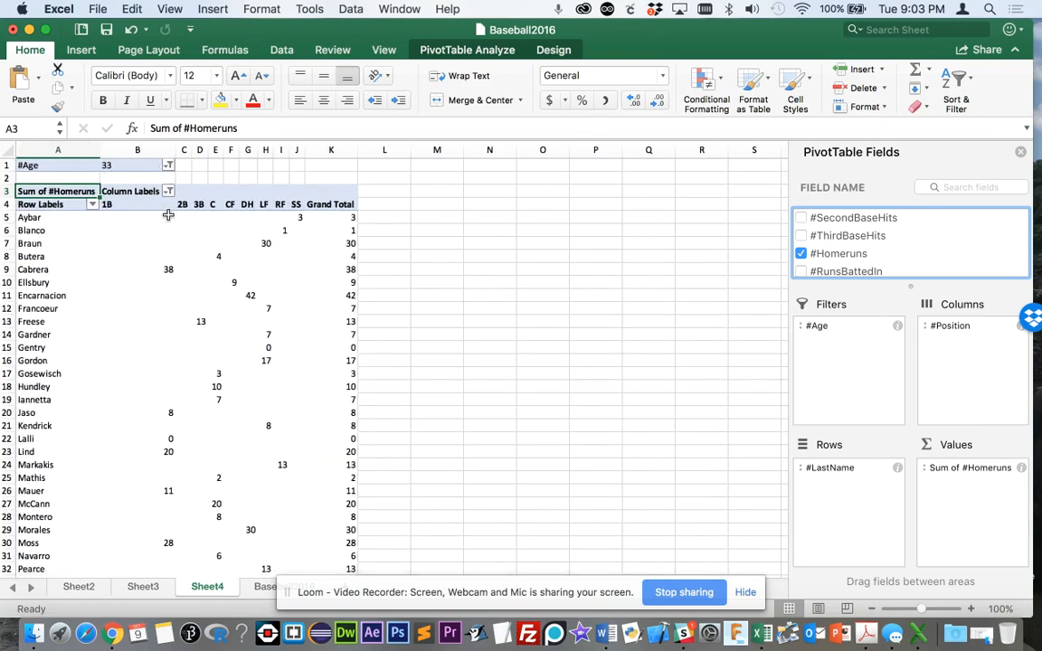
pyautogui.click(169, 166)
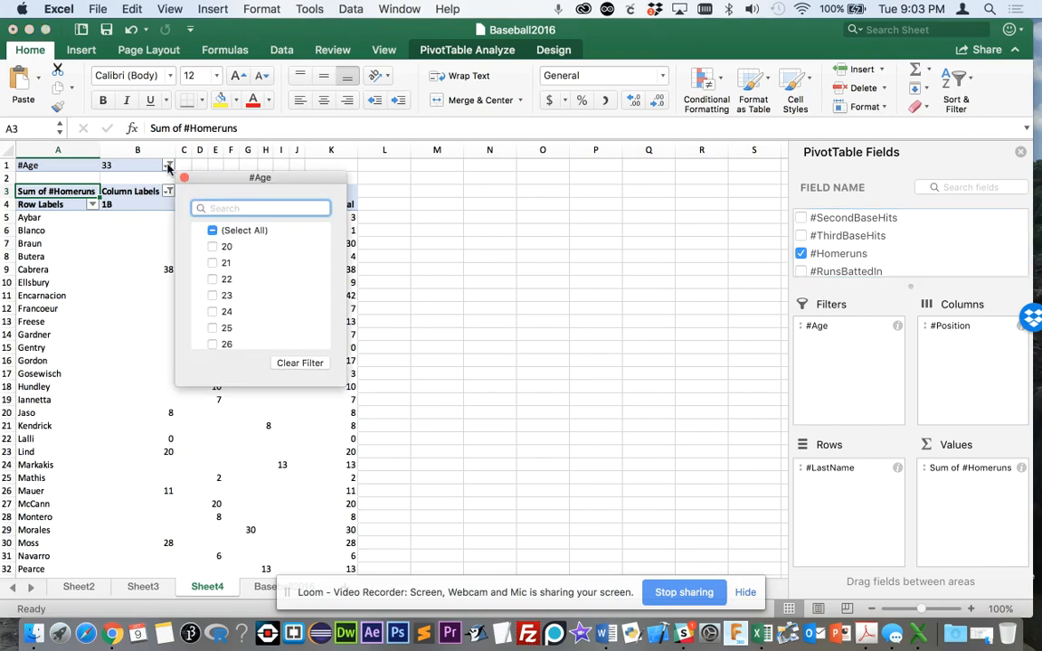
pyautogui.scroll(-8, 217, 262)
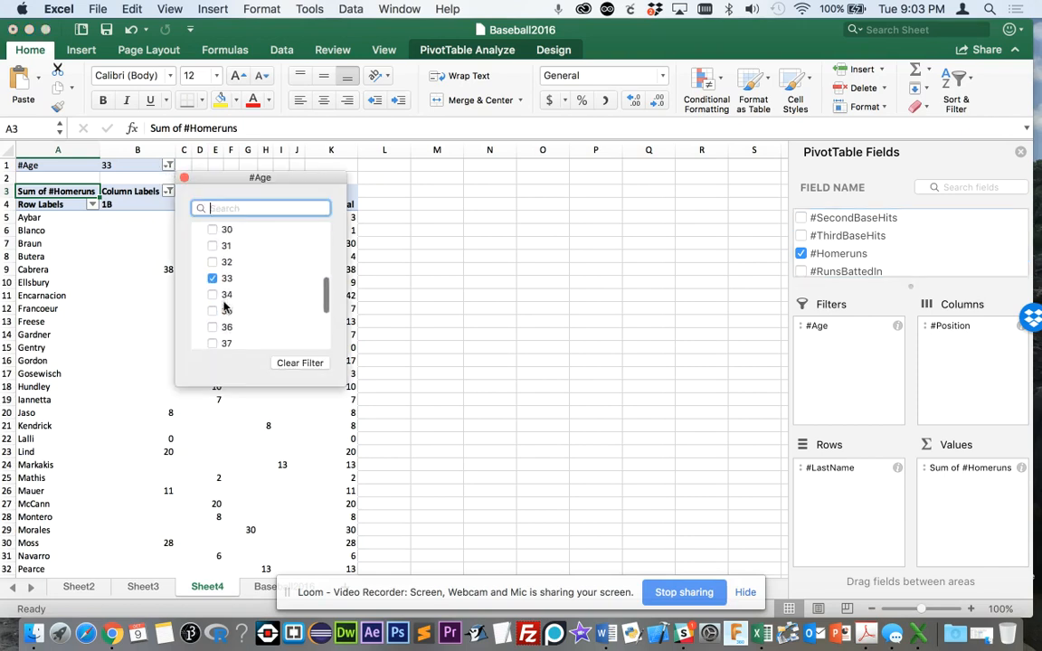
pyautogui.scroll(2, 226, 309)
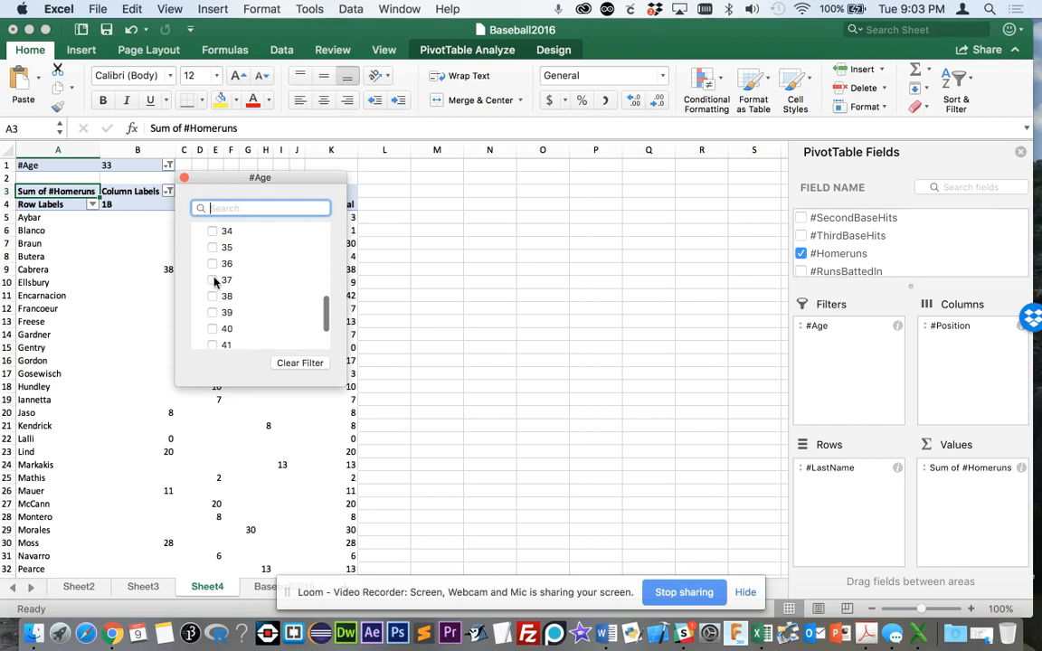
pyautogui.click(216, 281)
pyautogui.click(214, 281)
pyautogui.scroll(4, 215, 268)
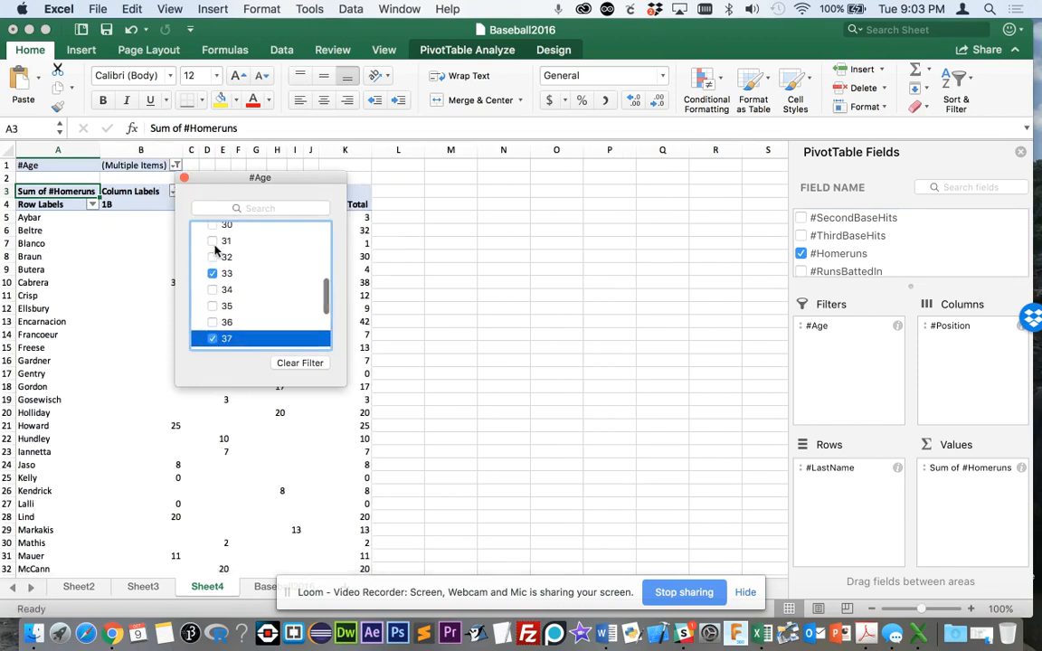
pyautogui.click(213, 277)
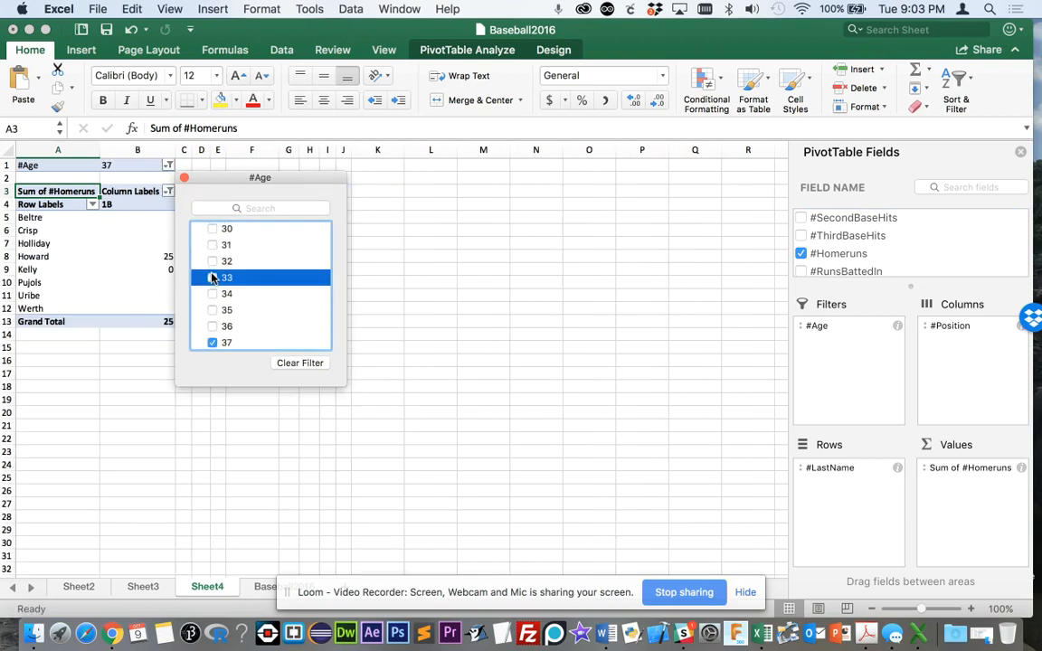
pyautogui.click(184, 179)
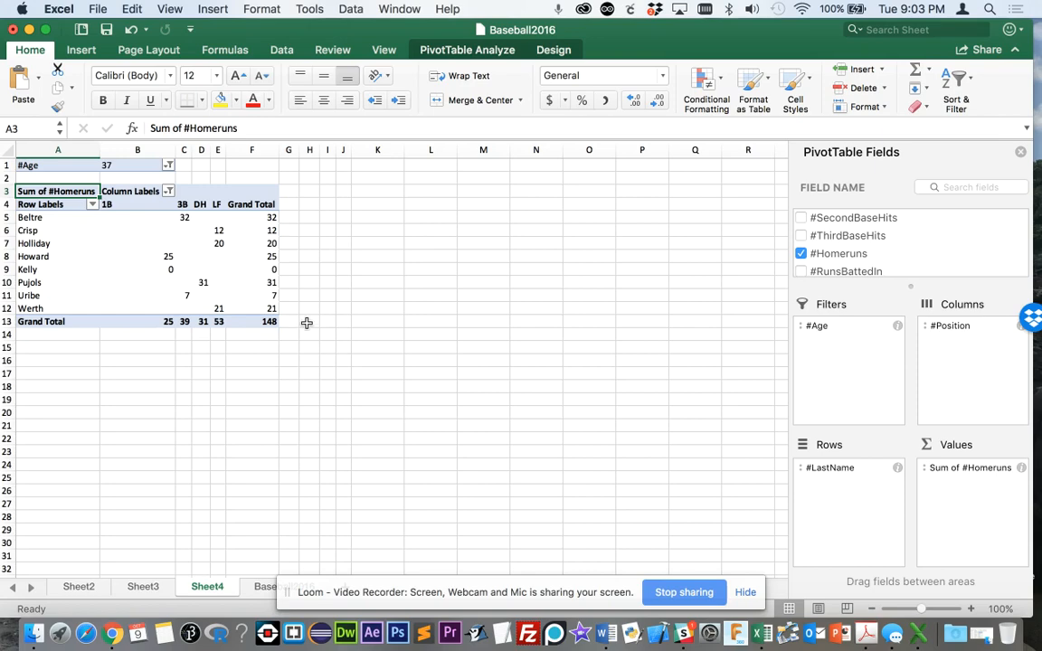
# Insert a line PivotChart of the home runs and place it in the empty cells beside the PivotTable
pyautogui.click(81, 51)
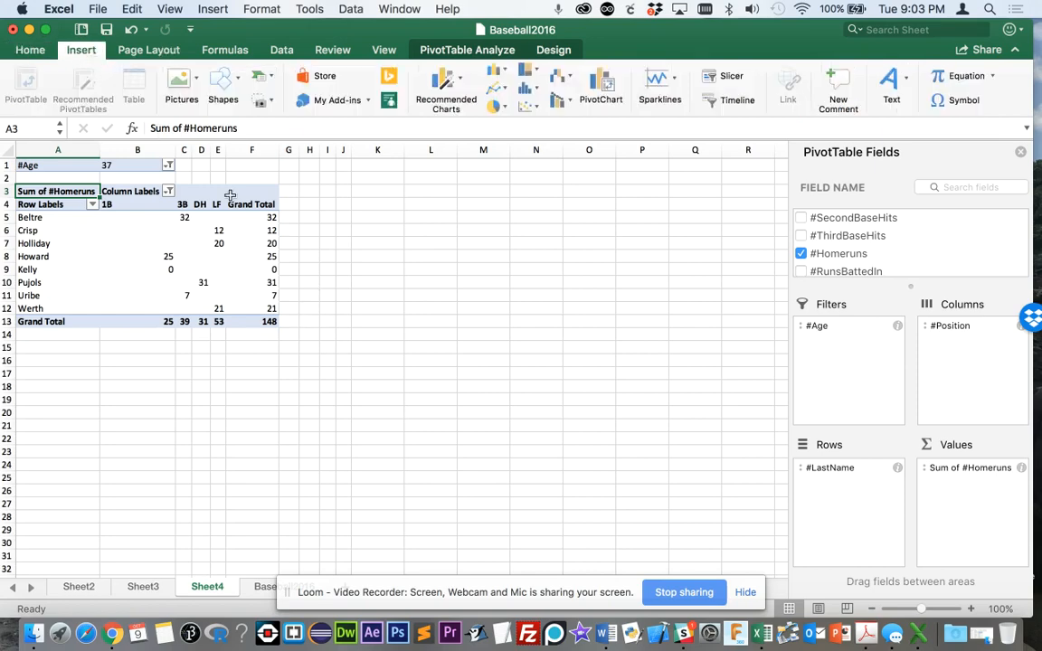
pyautogui.click(496, 87)
pyautogui.click(511, 167)
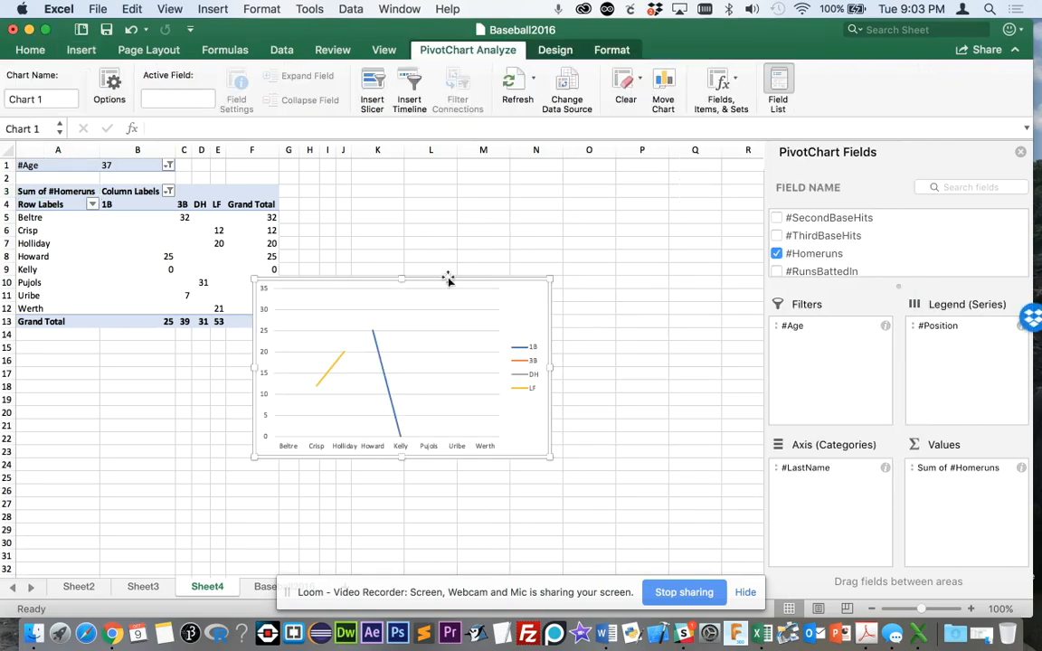
pyautogui.moveTo(447, 278); pyautogui.dragTo(549, 205)
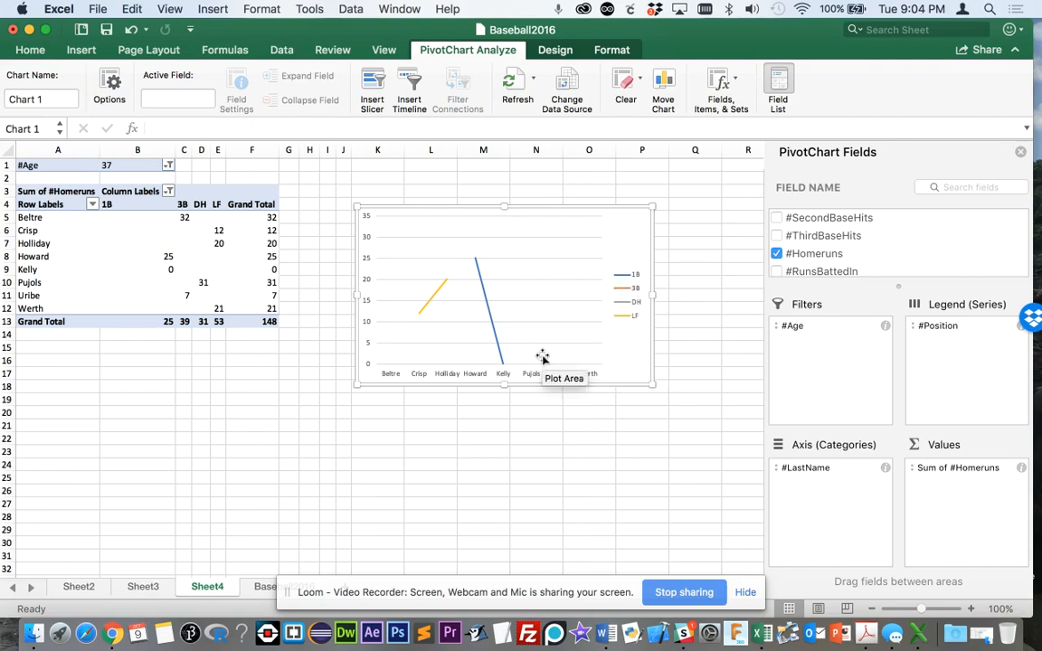
# Set the #Age report filter to include only age 33 so the chart updates with the table
pyautogui.click(167, 166)
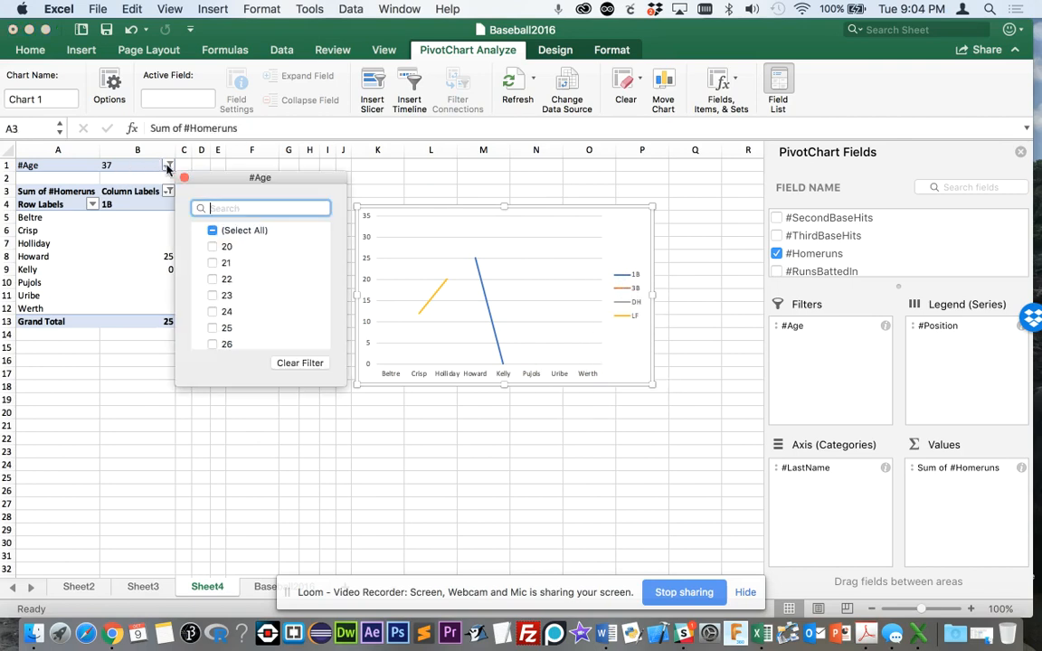
pyautogui.scroll(-3, 214, 271)
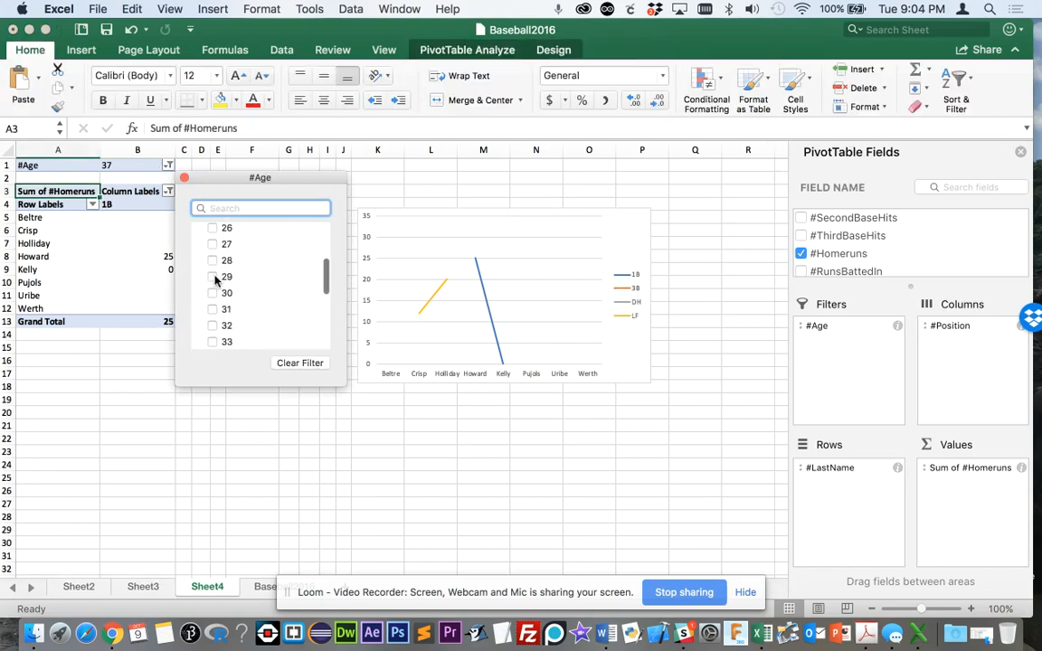
pyautogui.click(211, 342)
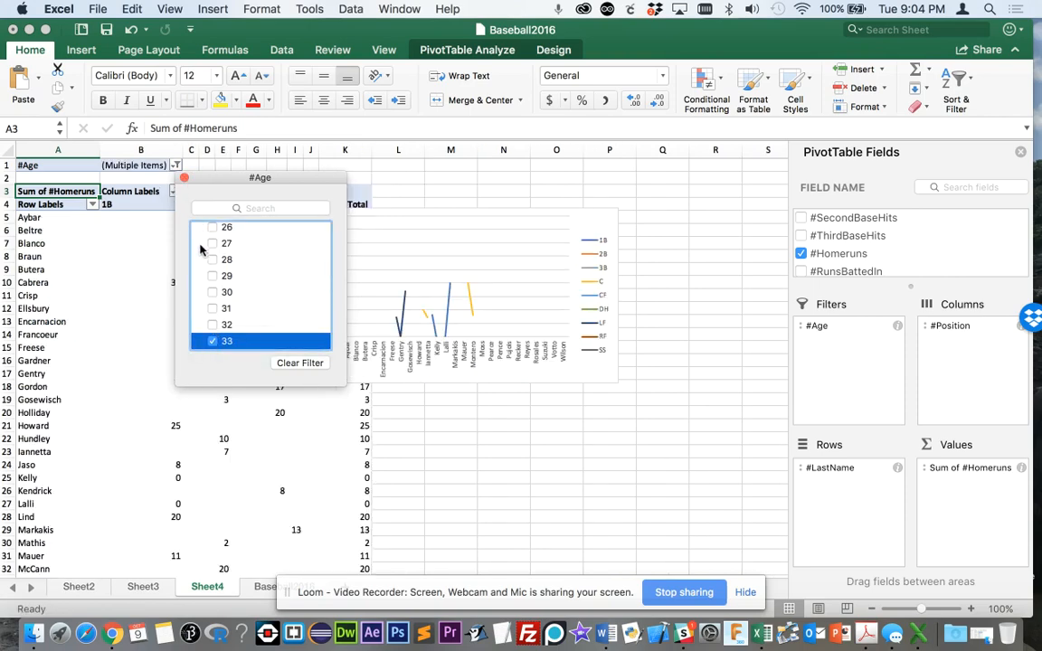
pyautogui.scroll(3, 217, 233)
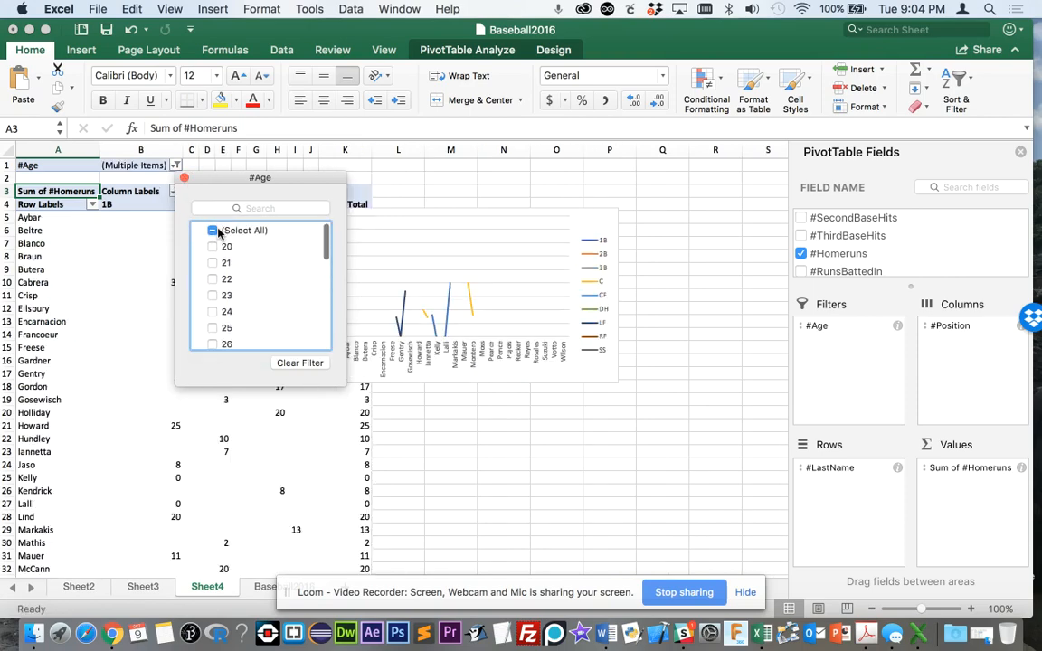
pyautogui.scroll(-5, 217, 233)
pyautogui.click(214, 272)
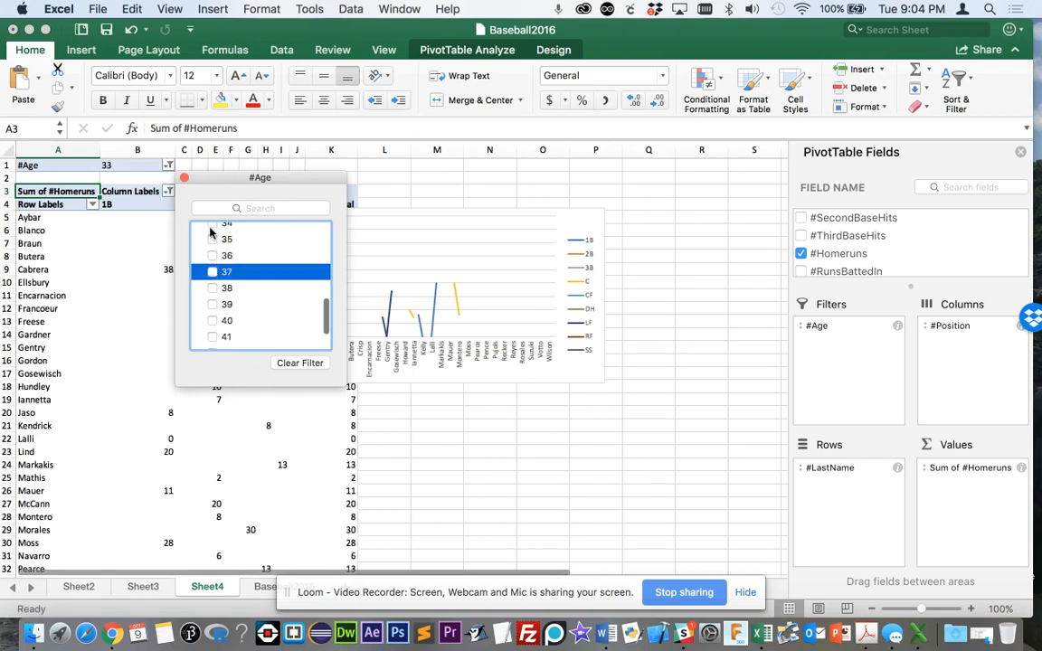
pyautogui.click(185, 178)
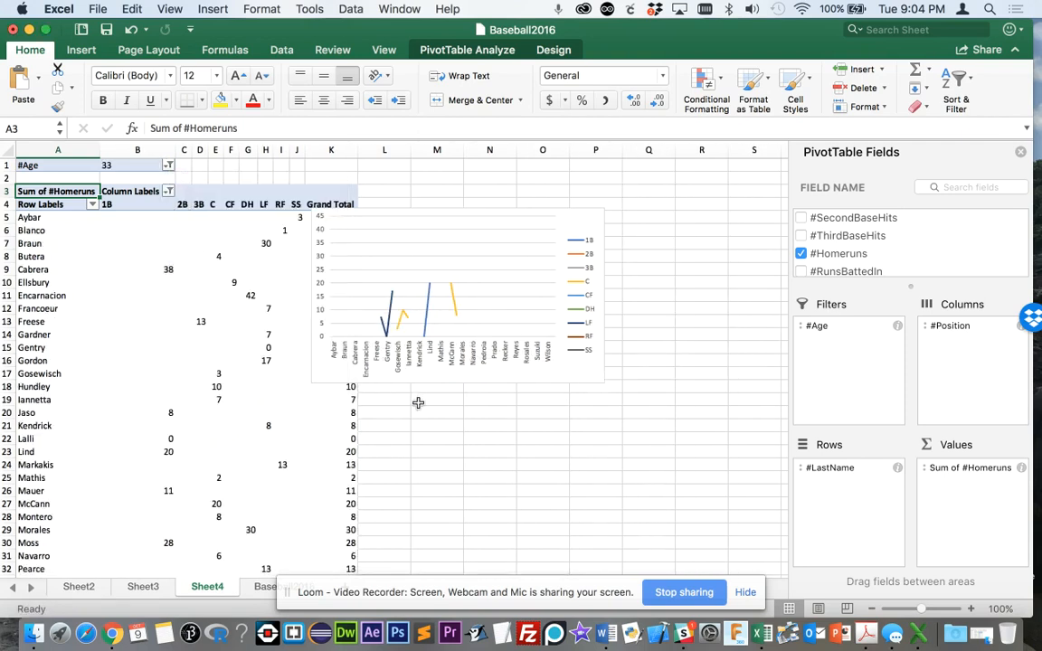
# Add ages 22, 24 and 25 to the #Age report filter alongside age 33
pyautogui.click(169, 166)
pyautogui.click(212, 279)
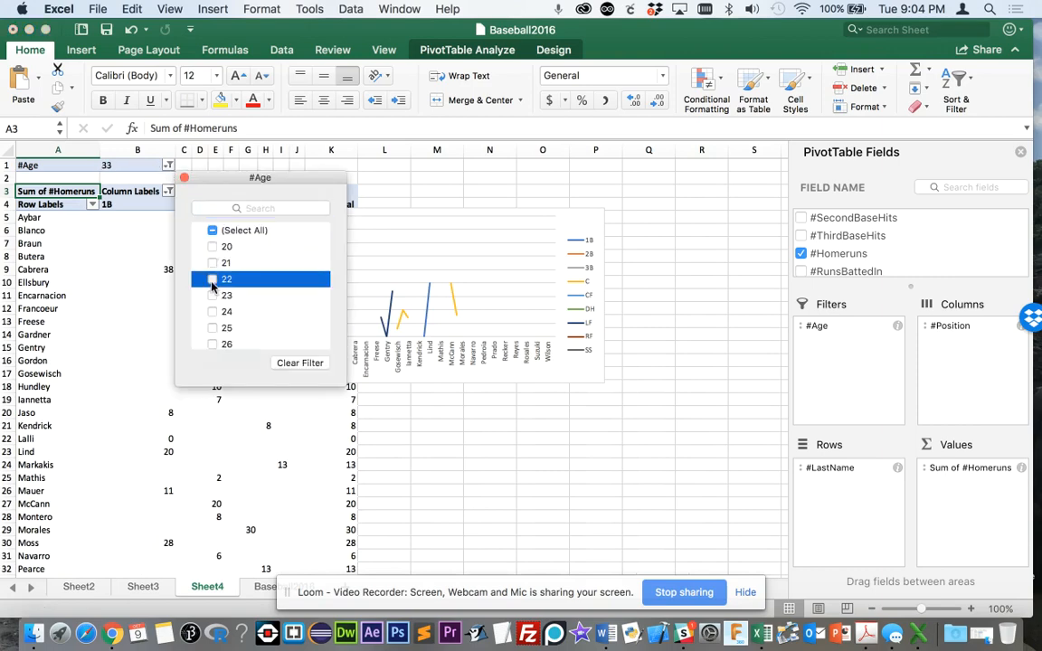
pyautogui.click(213, 312)
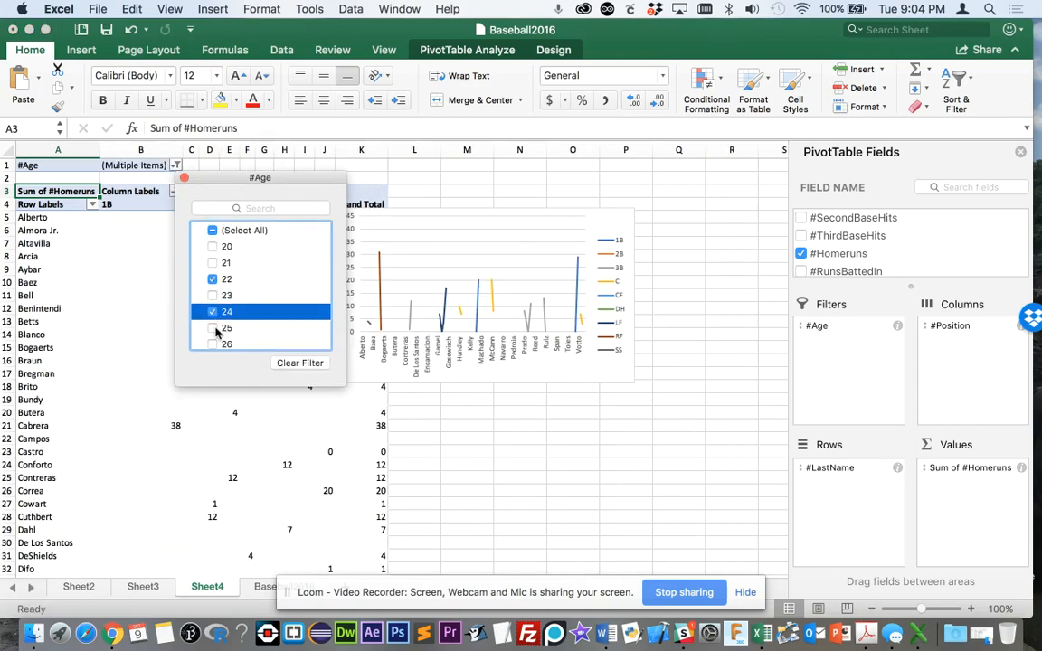
pyautogui.click(214, 328)
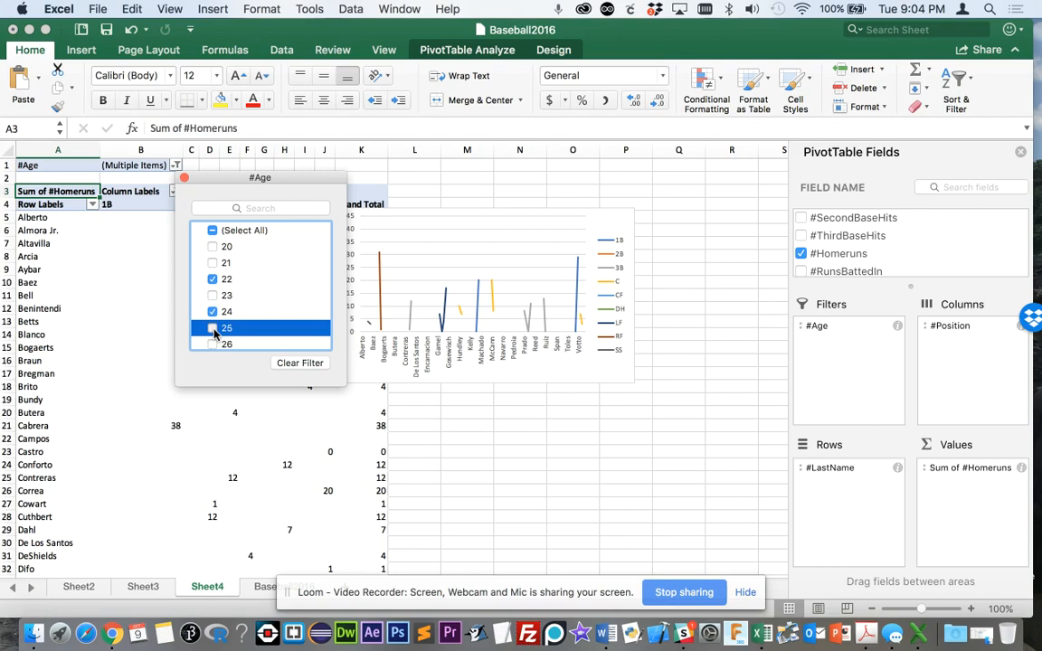
pyautogui.click(184, 178)
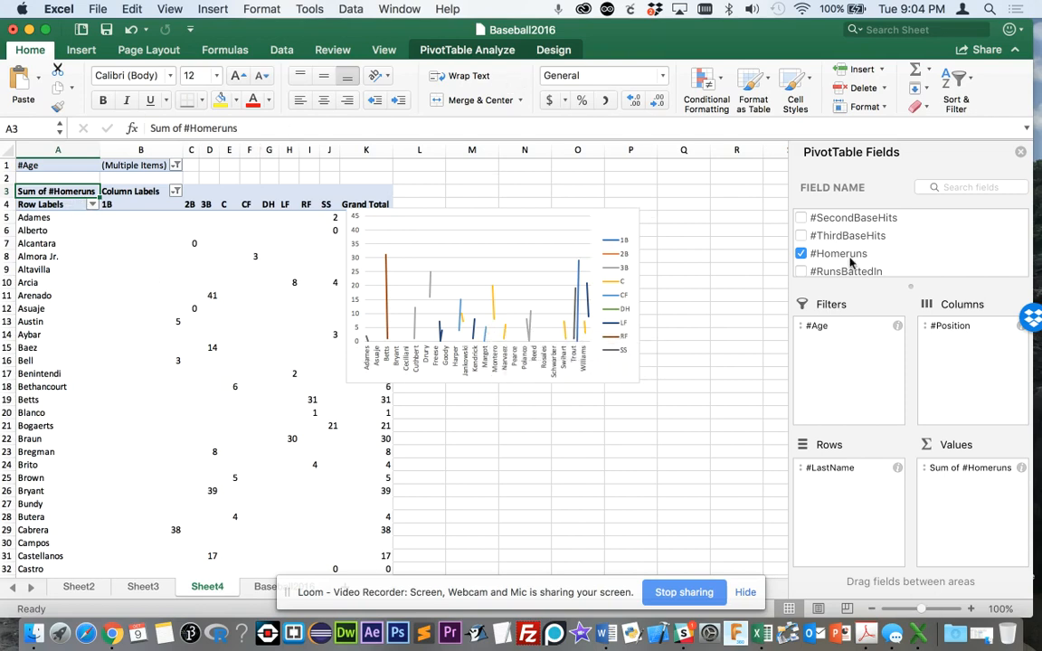
# Replace #LastName with #Weight in the PivotTable rows and remove #Position from the columns
pyautogui.scroll(10, 867, 243)
pyautogui.scroll(2, 867, 246)
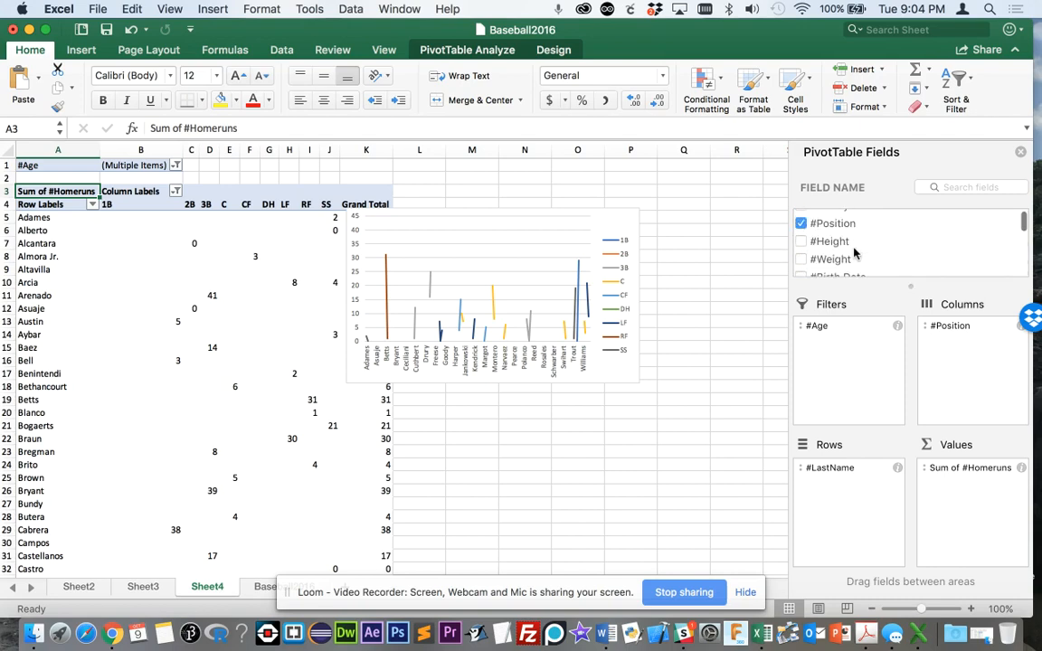
pyautogui.click(818, 260)
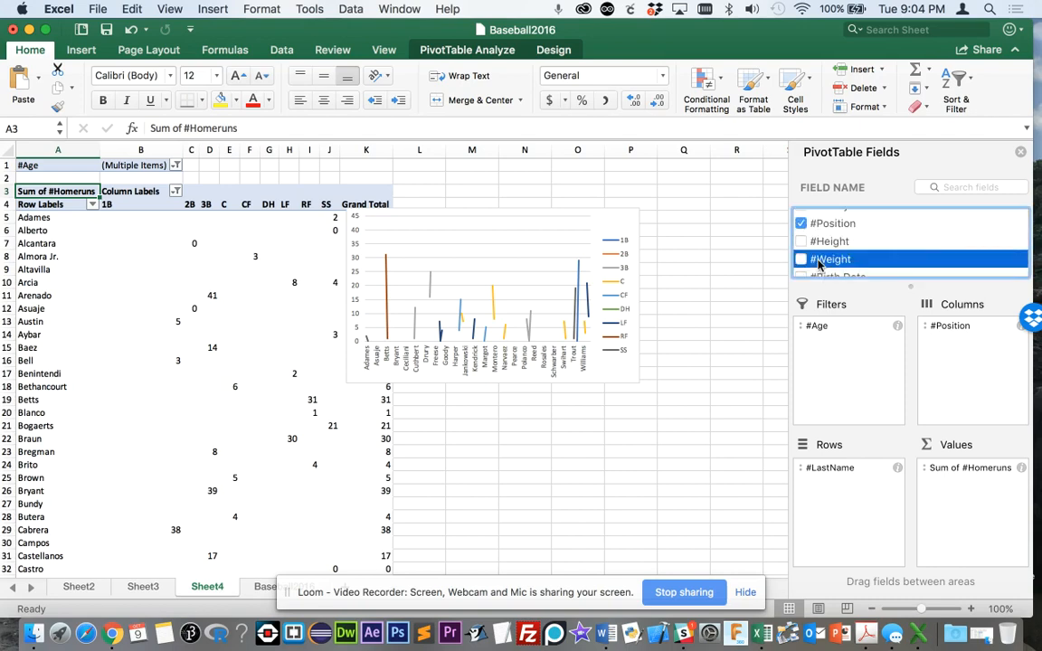
pyautogui.moveTo(820, 264); pyautogui.dragTo(654, 424)
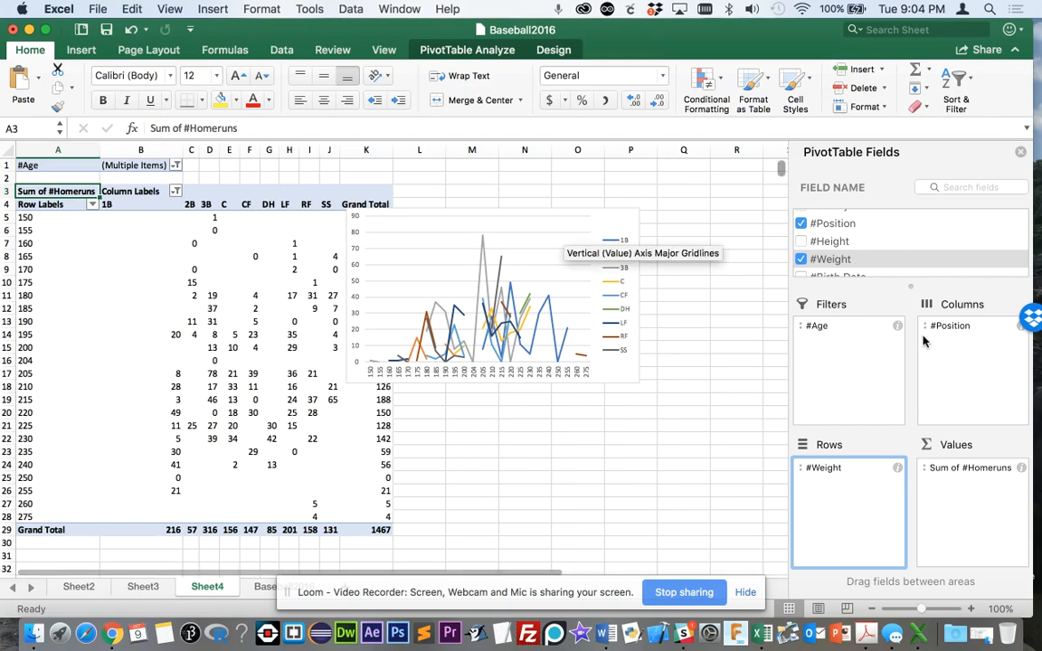
pyautogui.moveTo(945, 326); pyautogui.dragTo(689, 444)
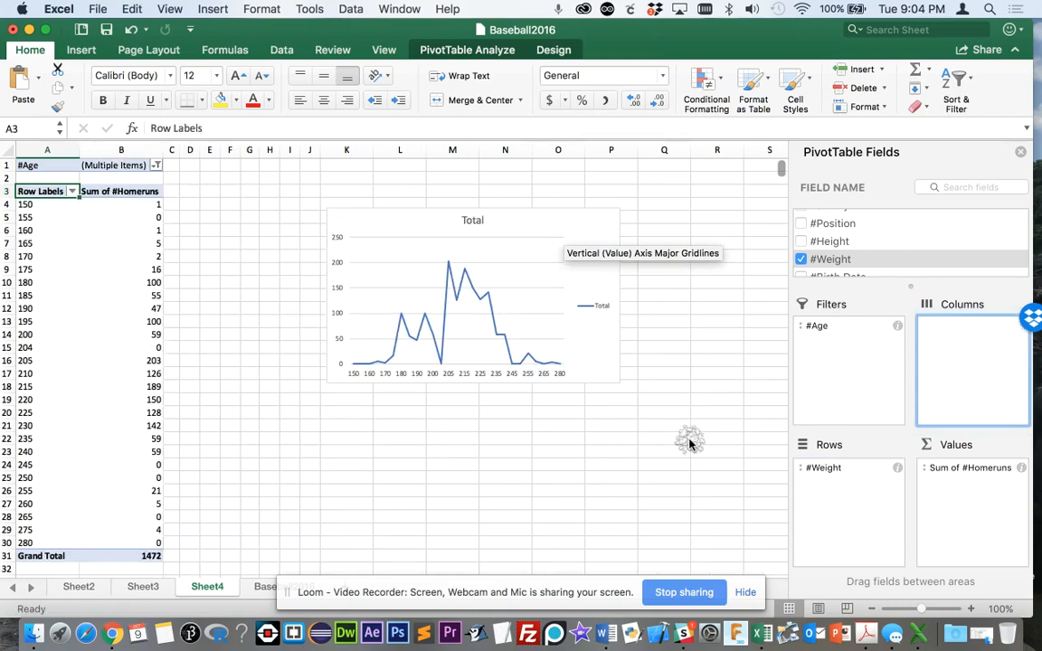